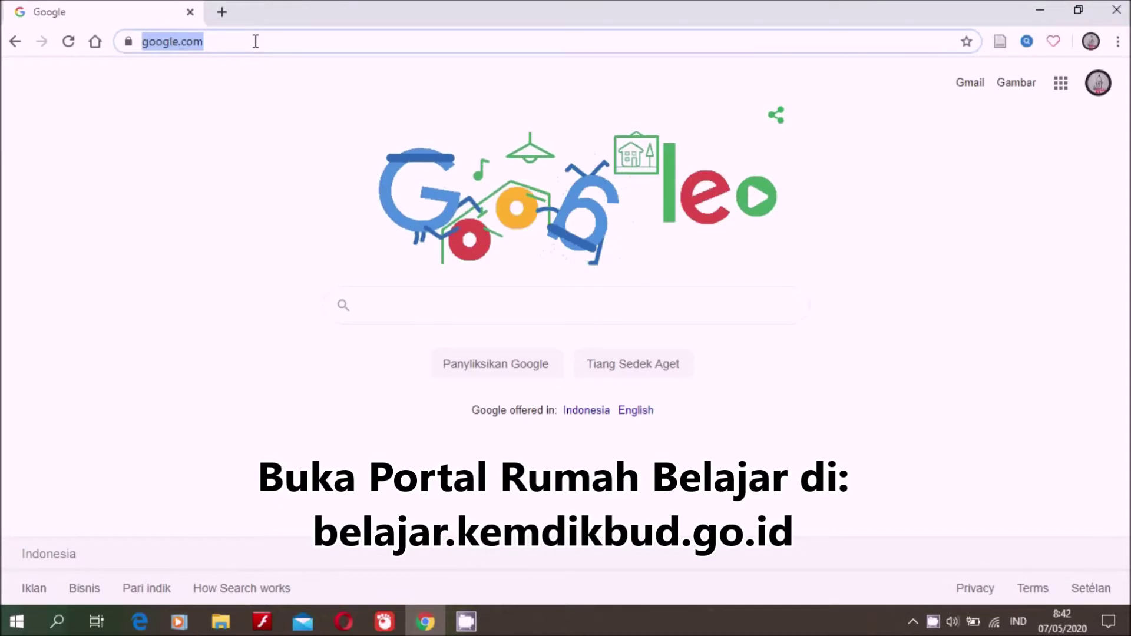
Open the Rumah Belajar portal at belajar.kemdikbud.go.id.
type("belaja")
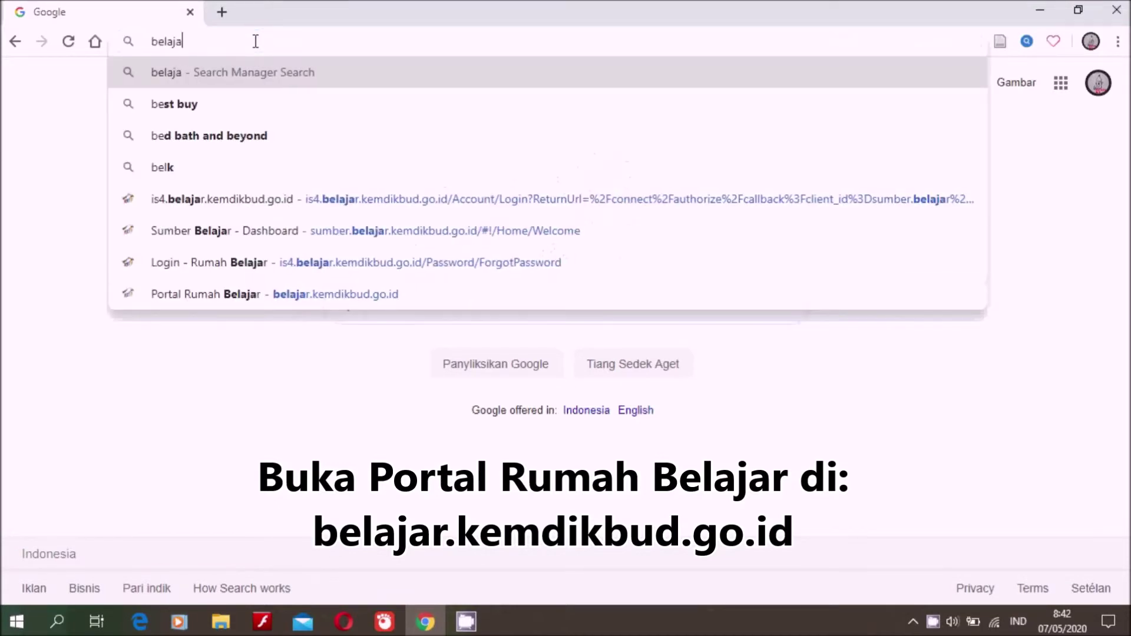
type("r.ke")
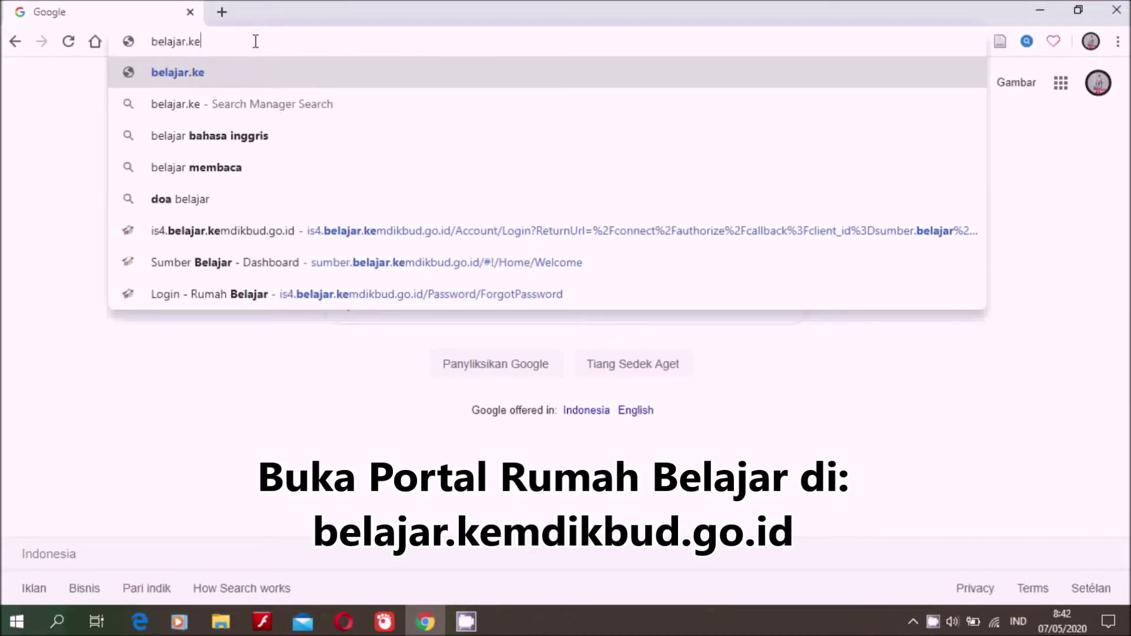
type("mdikbu")
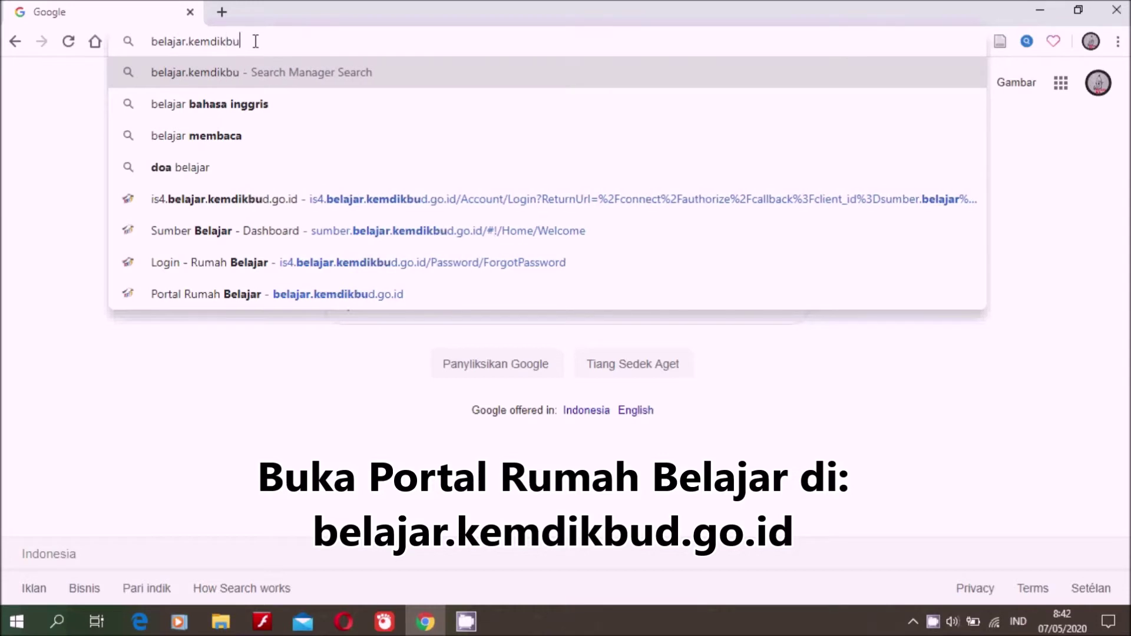
type("d.go.id")
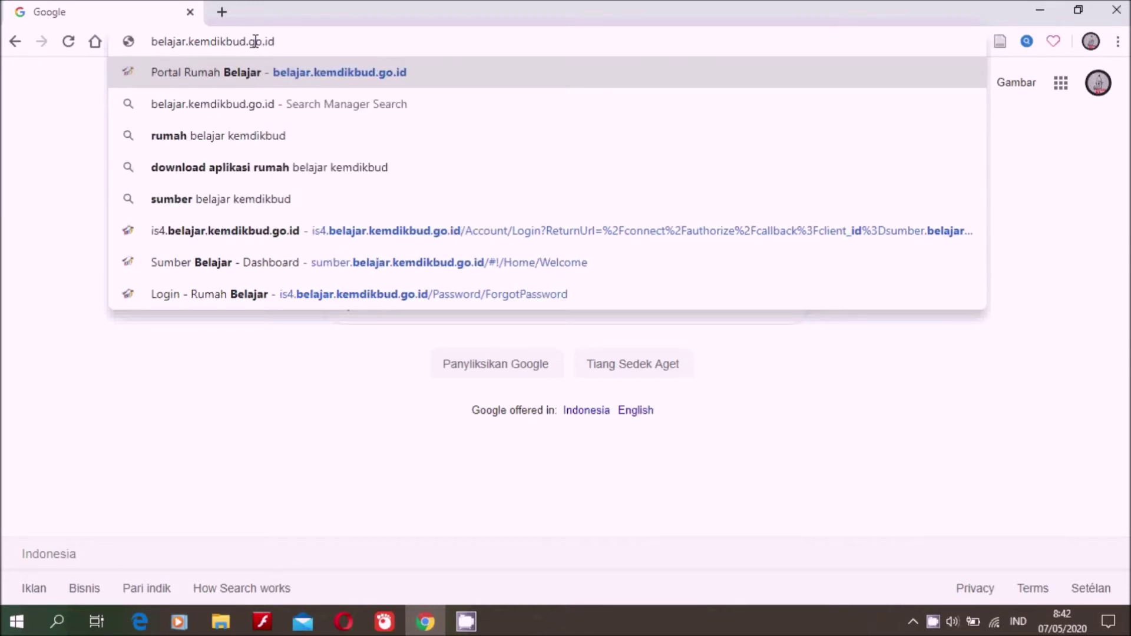
key("Return")
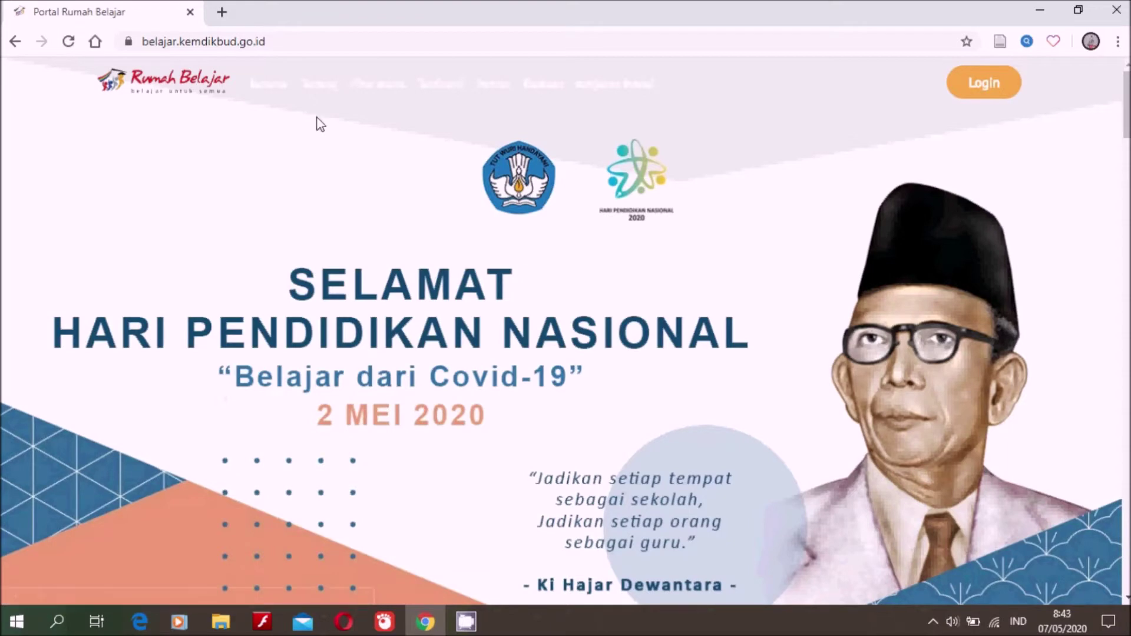
Open Buku Sekolah Elektronik from the portal's full feature list and display its content for the SMP level.
scroll(345, 171, "down", 12)
scroll(344, 171, "down", 15)
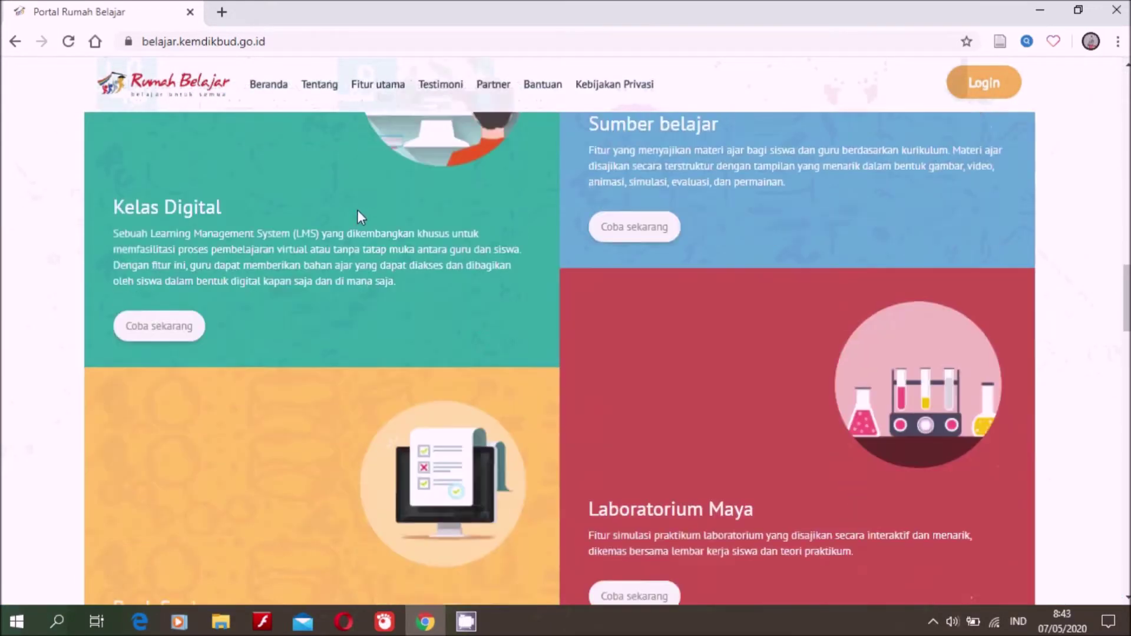
scroll(586, 391, "down", 9)
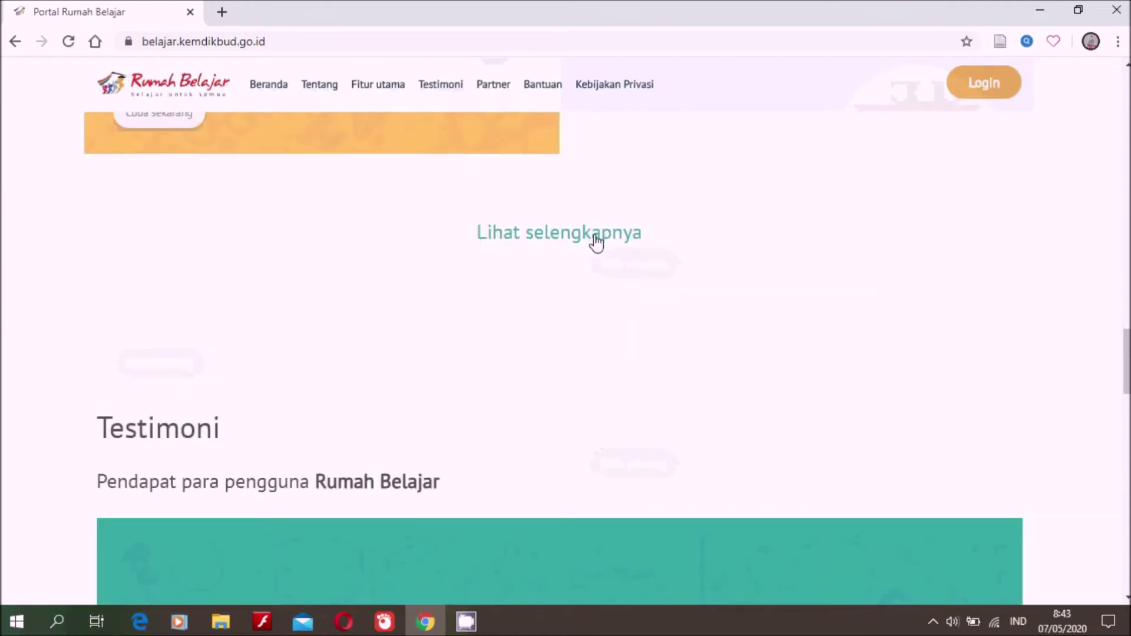
left_click(597, 242)
left_click(548, 284)
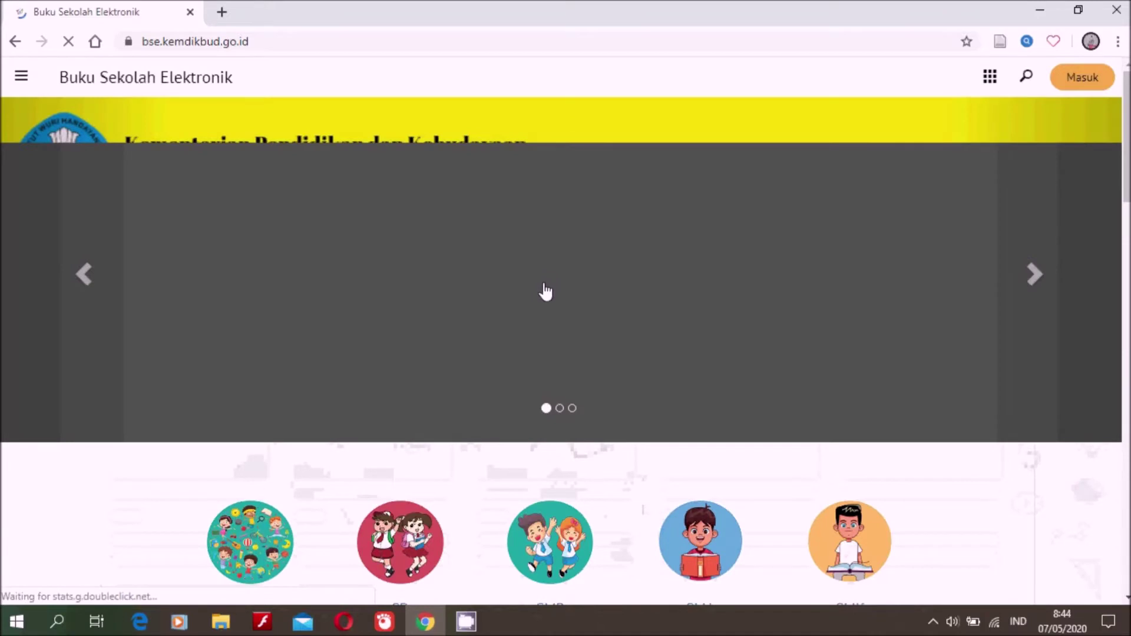
scroll(530, 304, "down", 4)
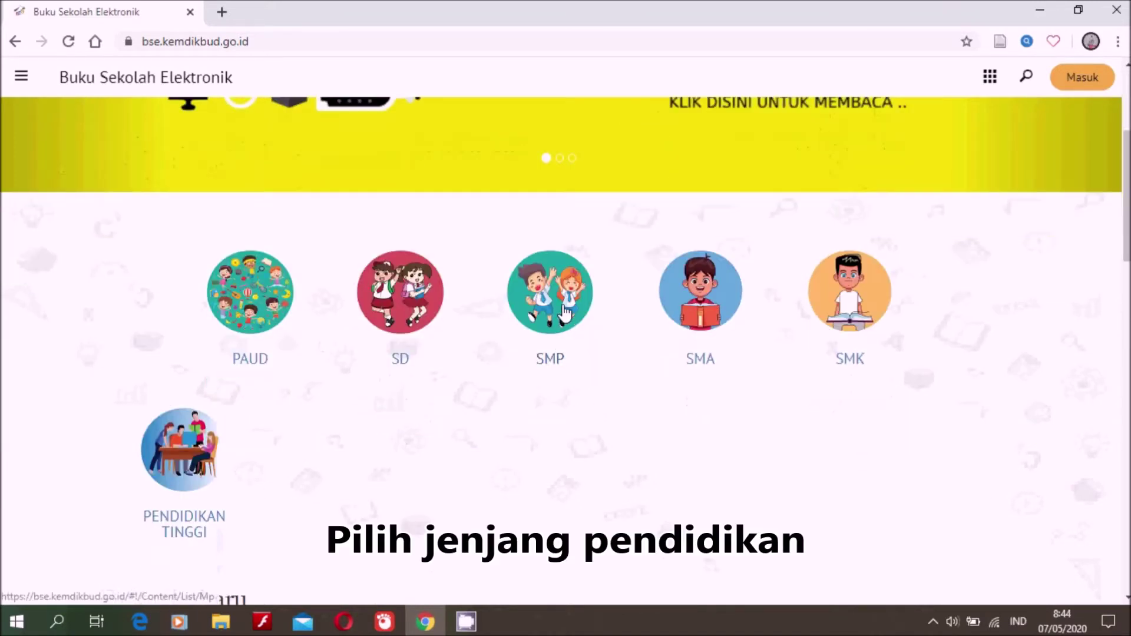
left_click(562, 306)
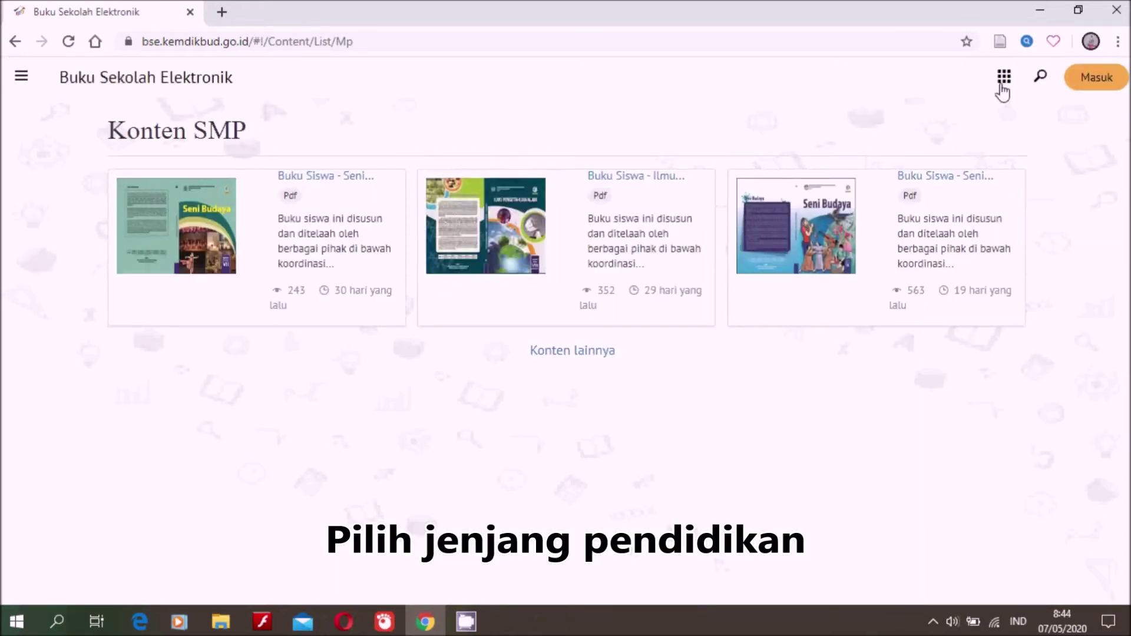
Search the book collection for "seni budaya" and close the search pane.
left_click(1041, 84)
left_click(953, 172)
type("se")
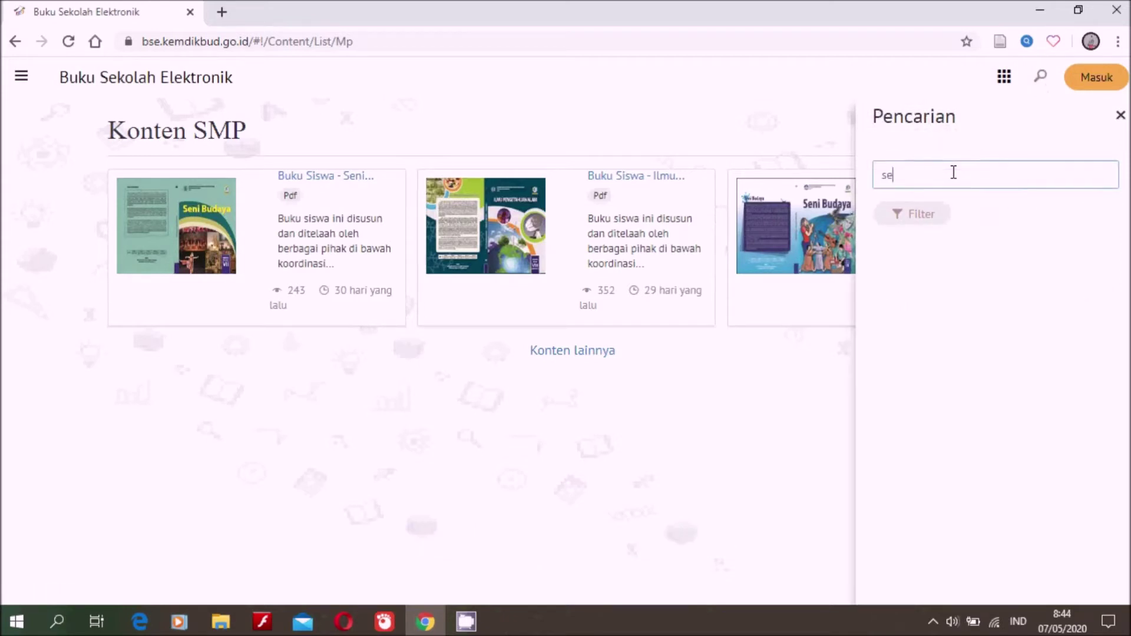
type("ni budaya")
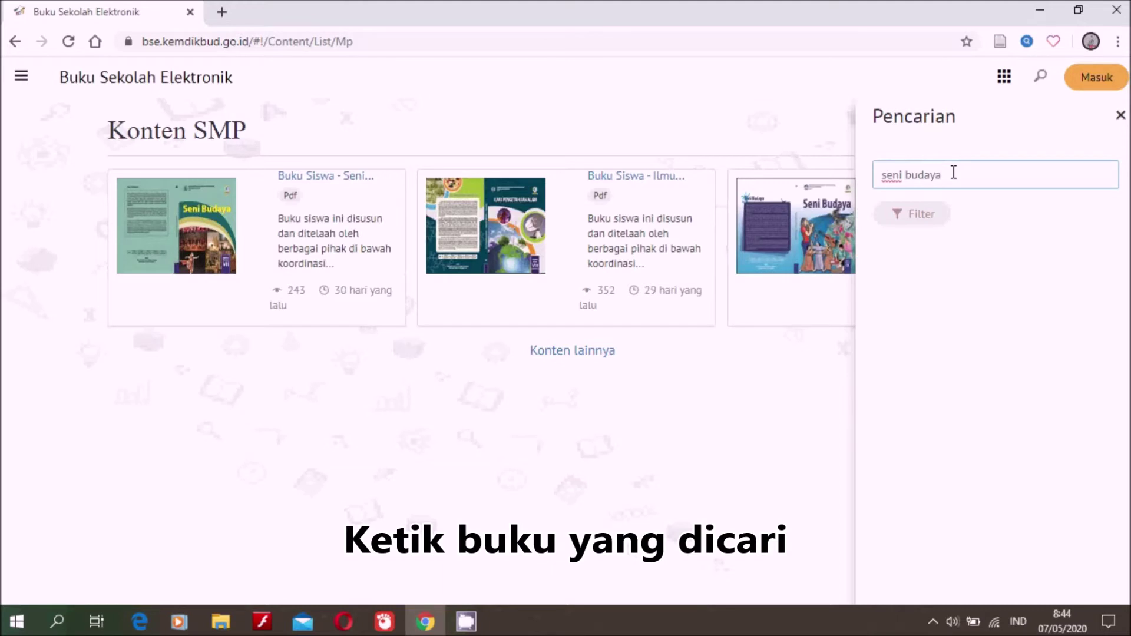
key("Return")
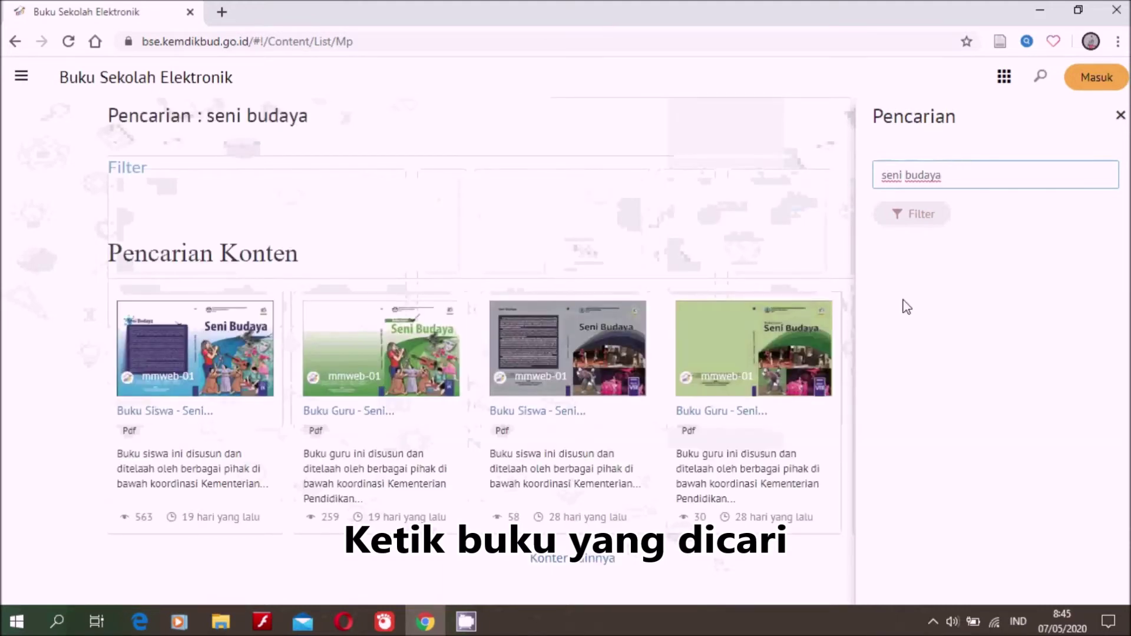
left_click(599, 207)
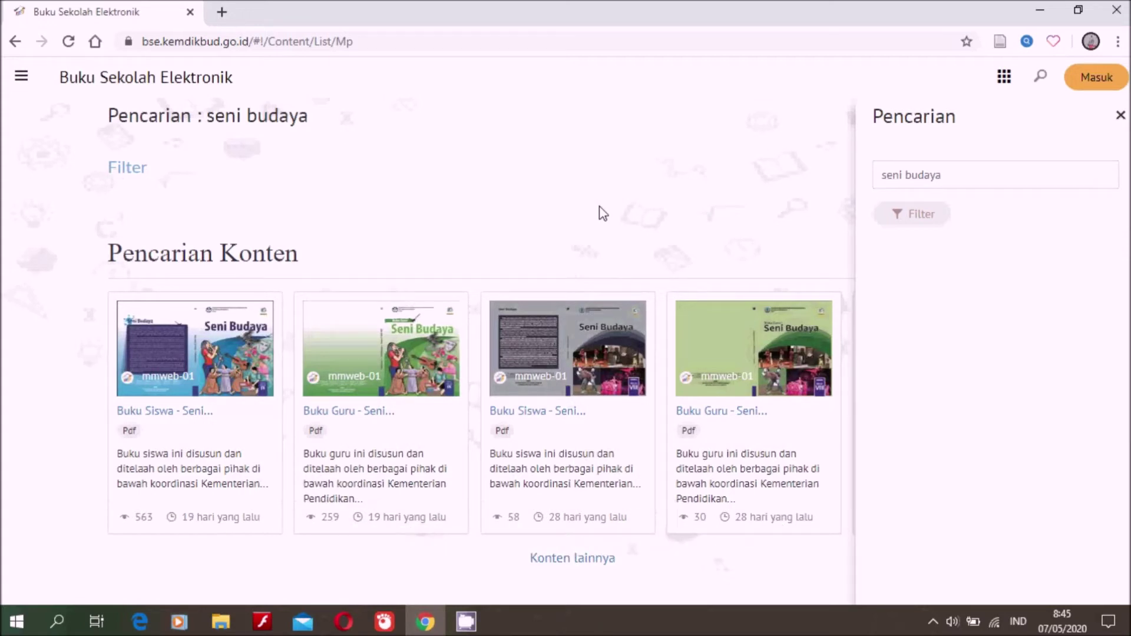
left_click(1120, 116)
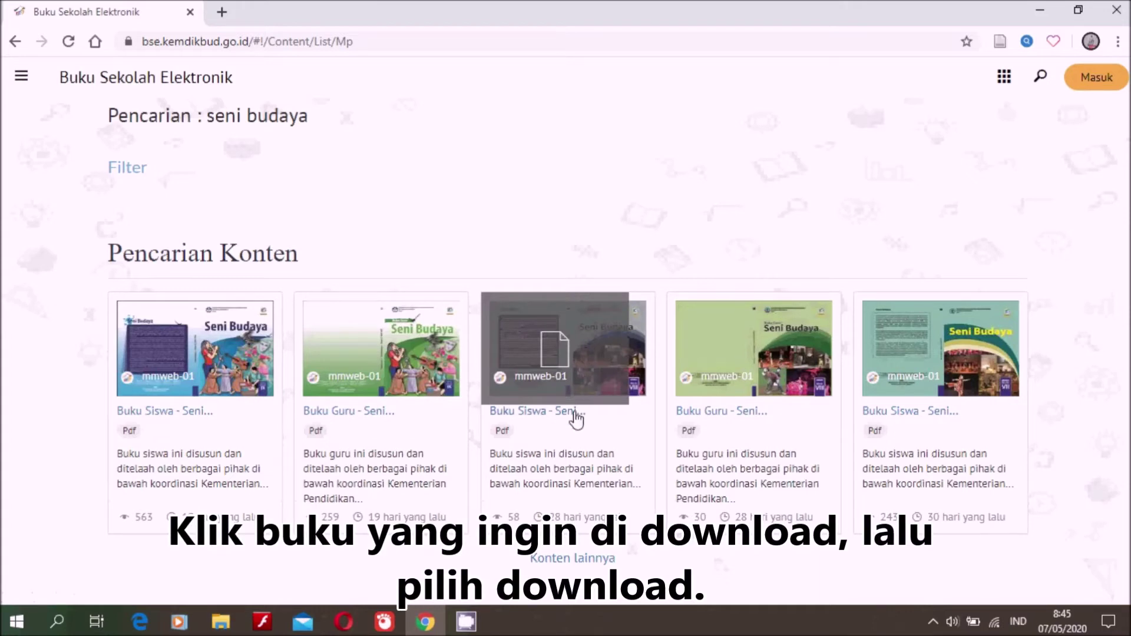
Open the student book Seni Budaya SMP Kelas VIII and try to download it from its content page.
left_click(569, 369)
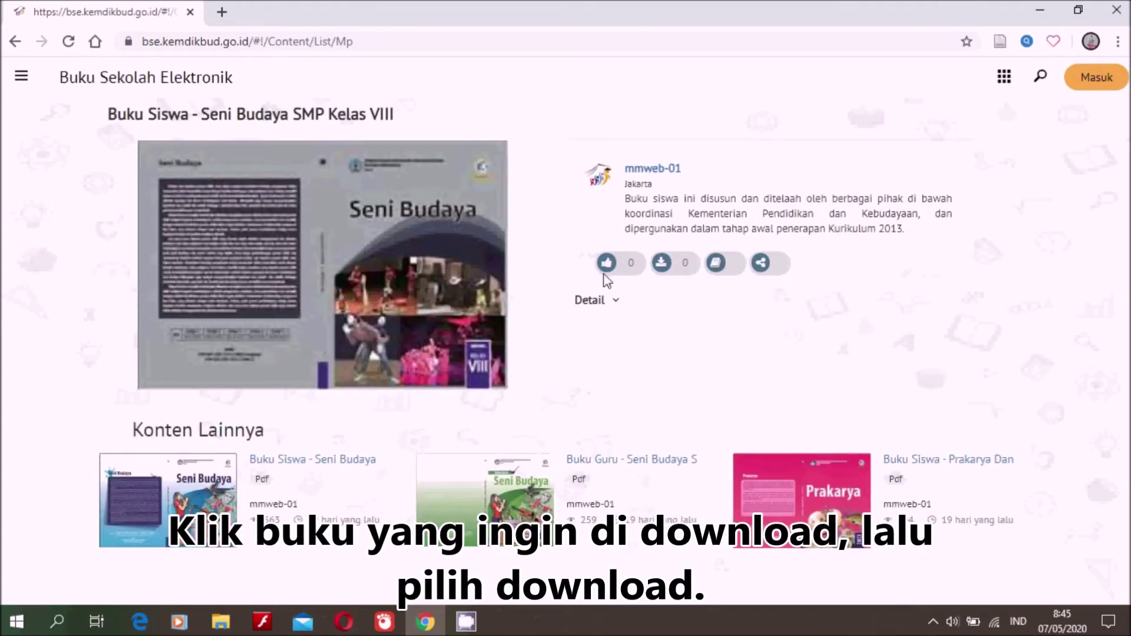
left_click(662, 266)
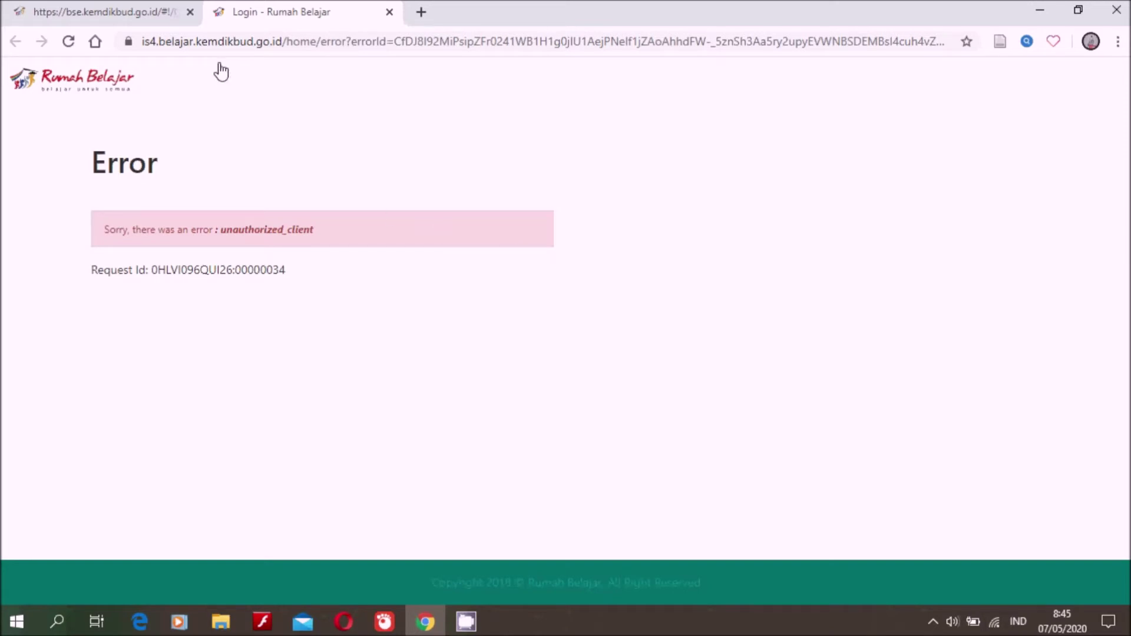
left_click(389, 13)
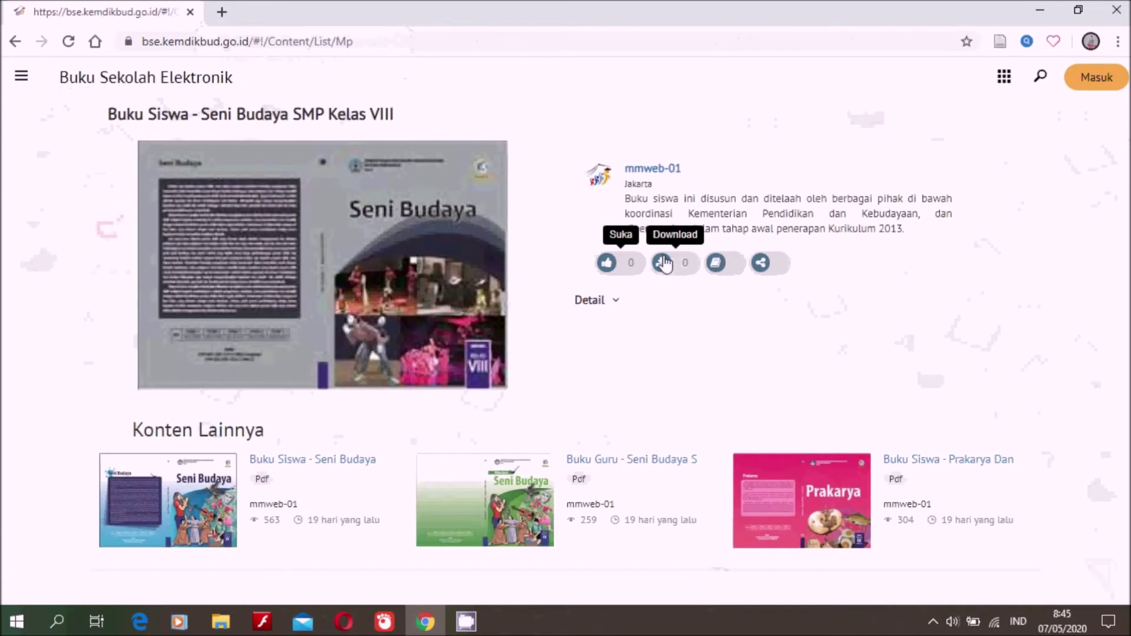
Expand the book's details and open the book for online reading, keeping only one reader tab.
left_click(609, 303)
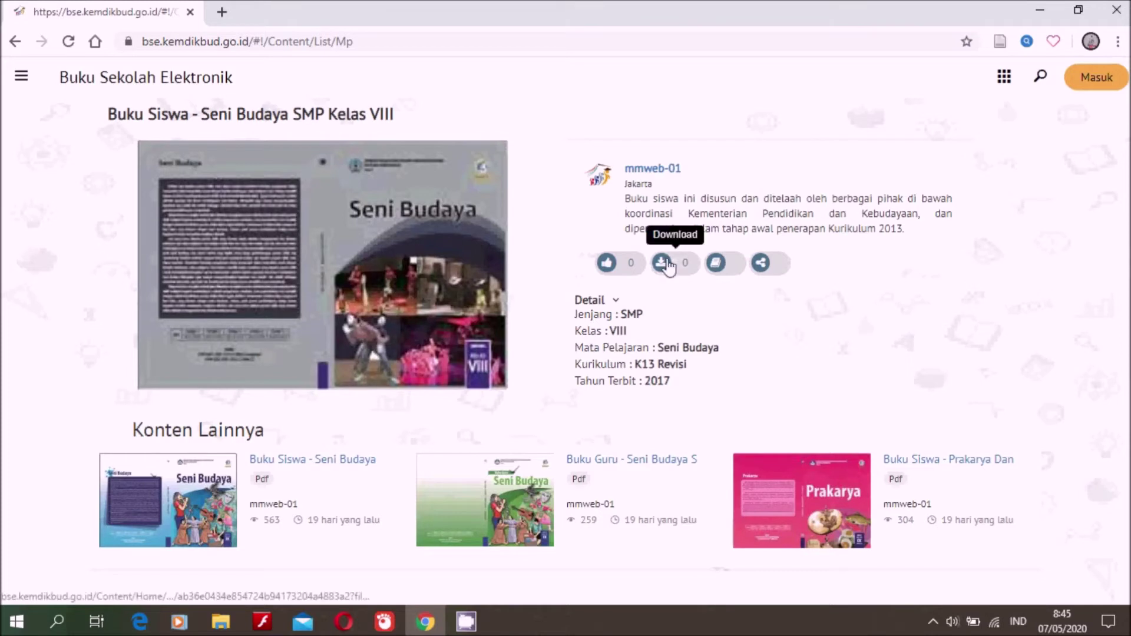
left_click(718, 267)
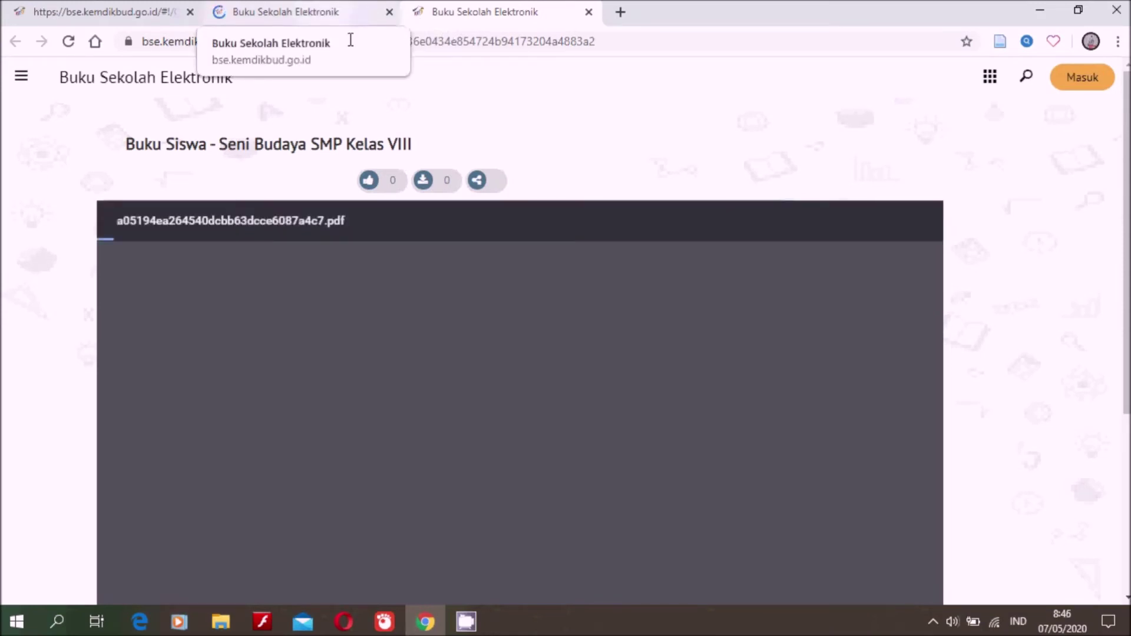
middle_click(334, 15)
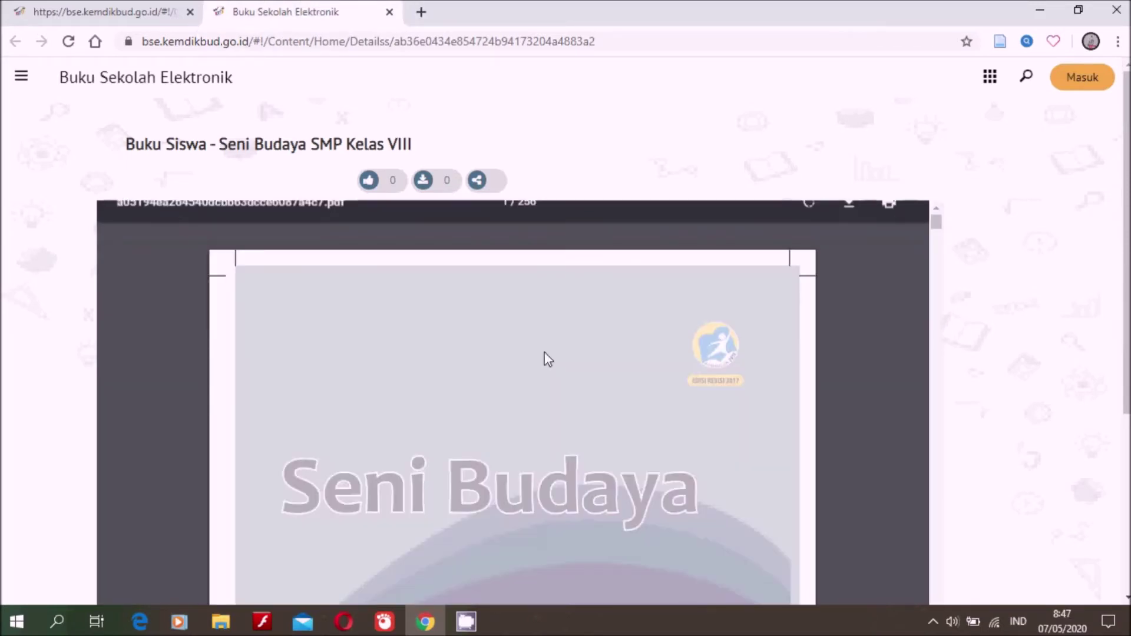
Look through the book's cover, publication data, foreword and table of contents.
scroll(545, 360, "down", 4)
scroll(548, 360, "down", 3)
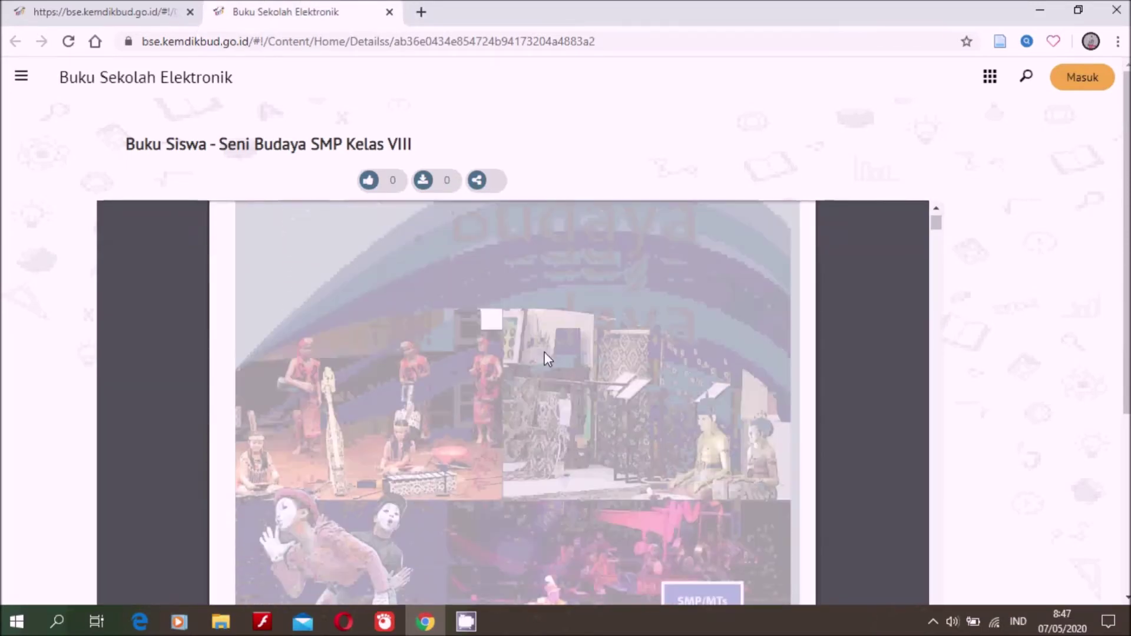
scroll(1060, 305, "down", 2)
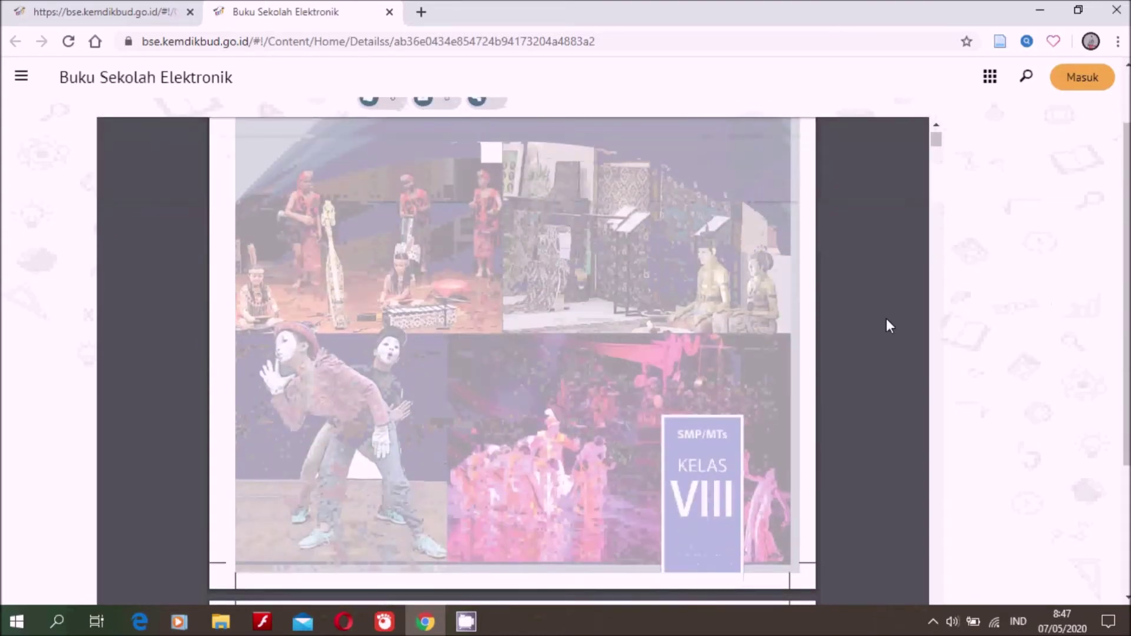
scroll(717, 345, "down", 10)
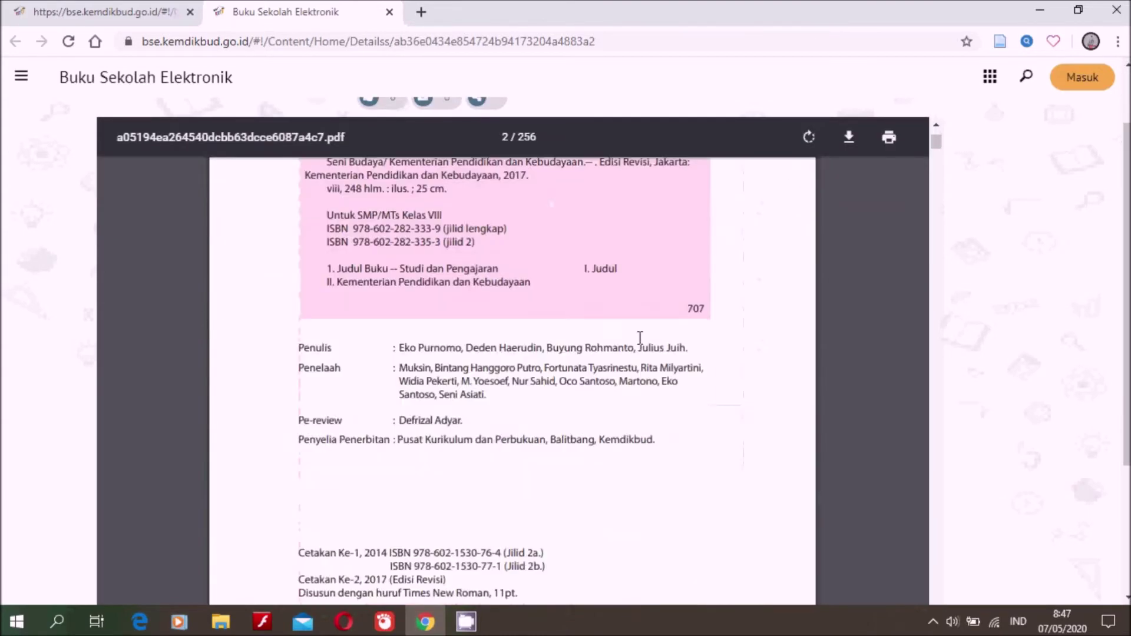
scroll(640, 338, "down", 10)
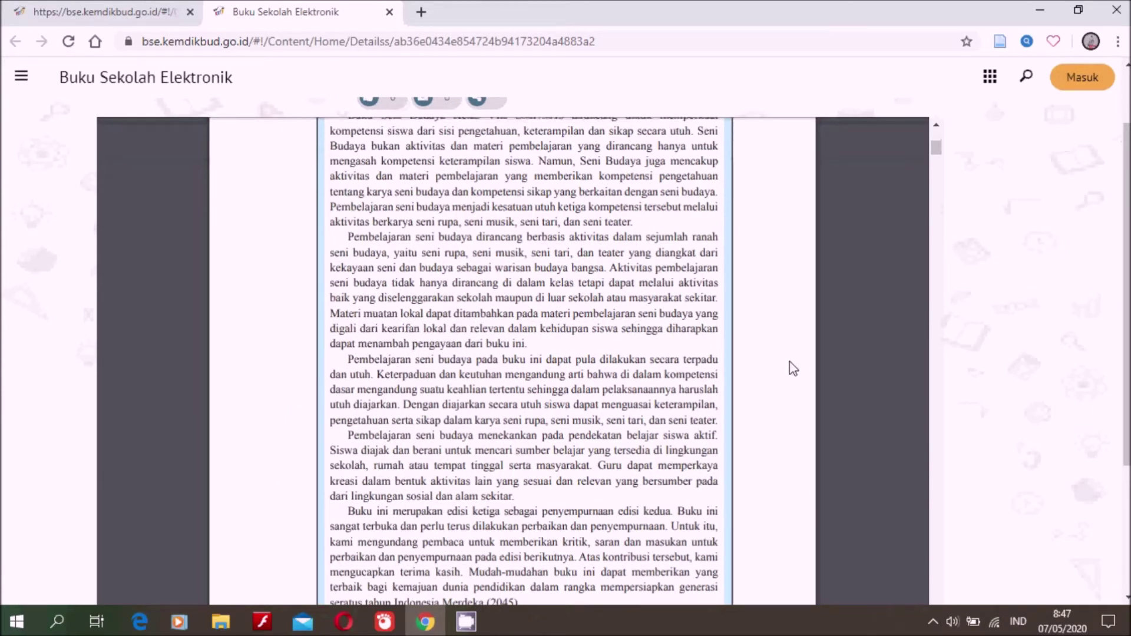
scroll(800, 264, "down", 10)
scroll(799, 264, "down", 7)
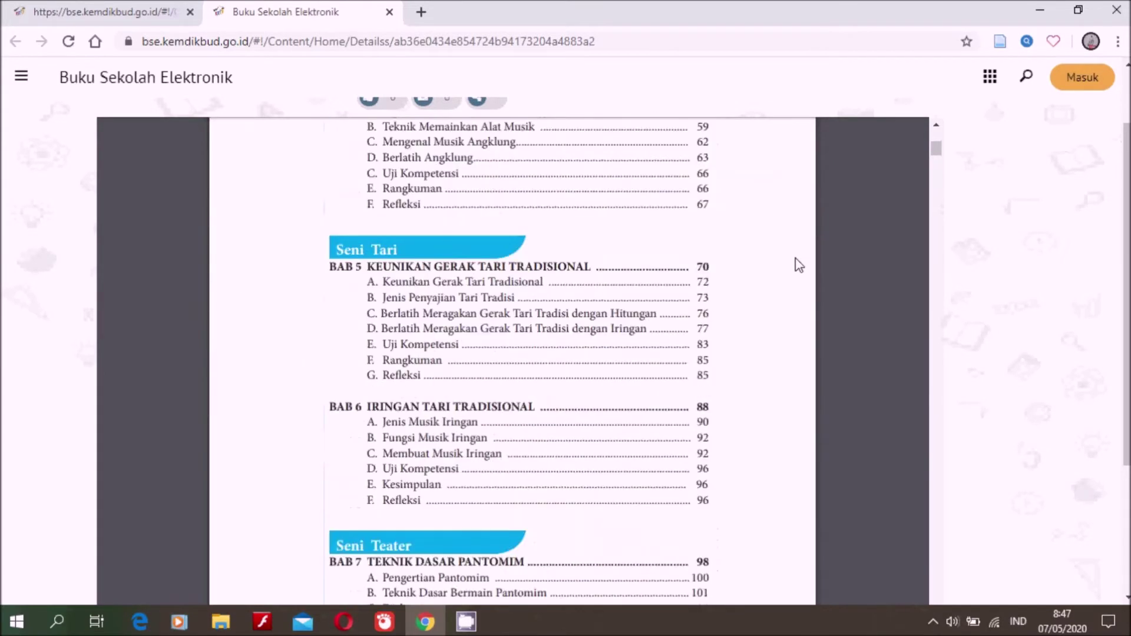
scroll(799, 264, "down", 10)
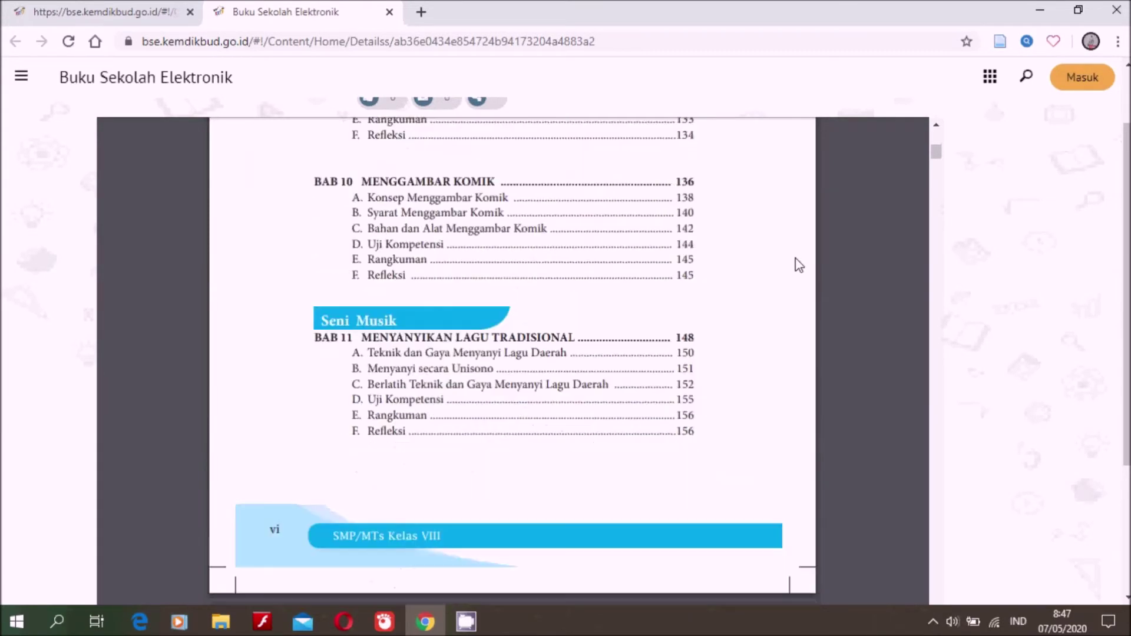
scroll(799, 263, "up", 1)
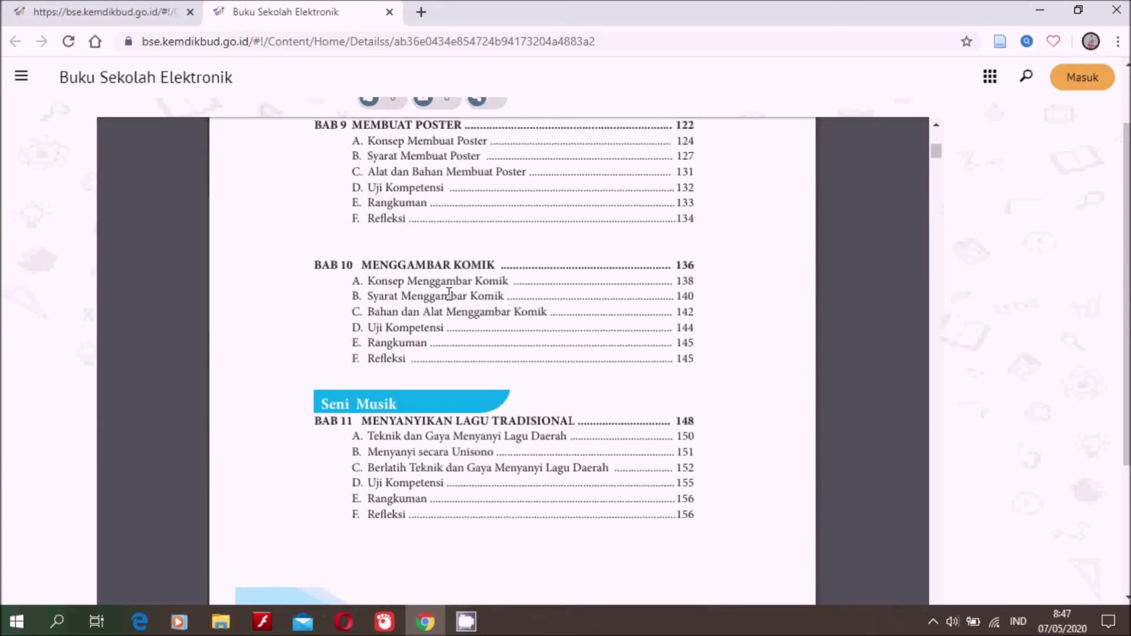
scroll(614, 234, "up", 2)
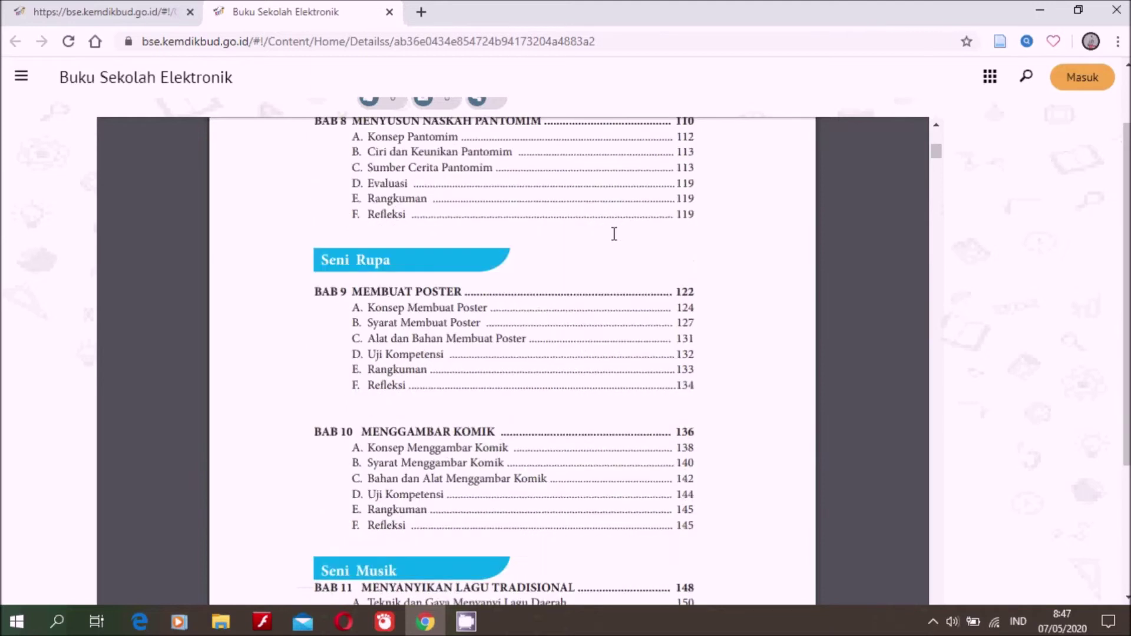
scroll(812, 250, "up", 3)
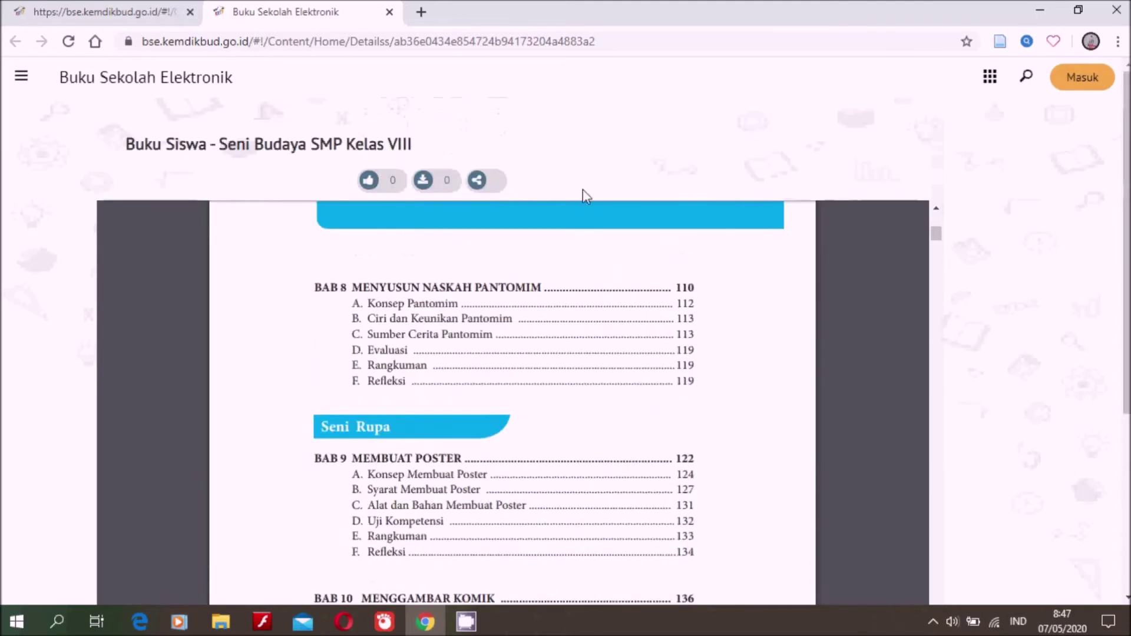
scroll(848, 247, "up", 3)
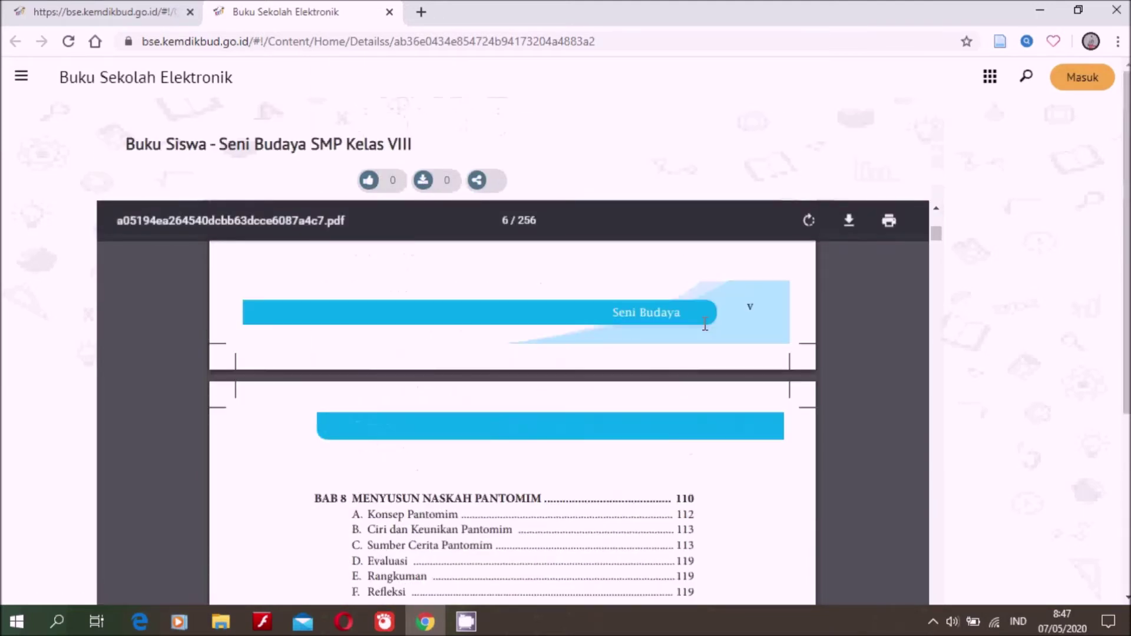
Download the book's PDF from the reader into the Pembatik 2020 folder as "BSE_Seni Budaya Kelas VIII".
left_click(850, 227)
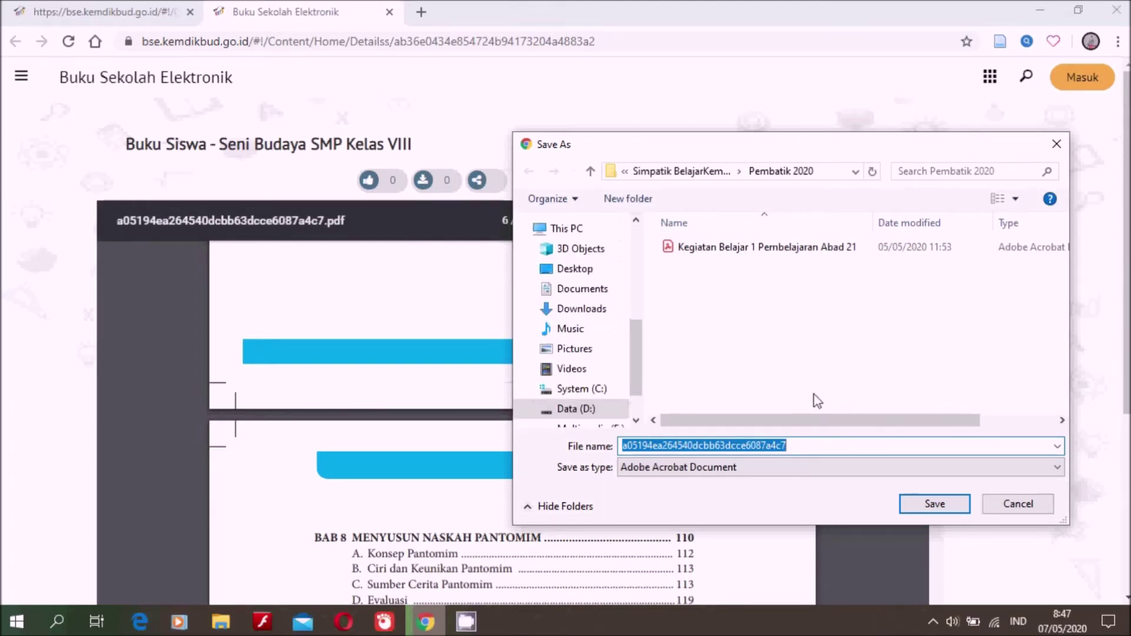
type("Bu")
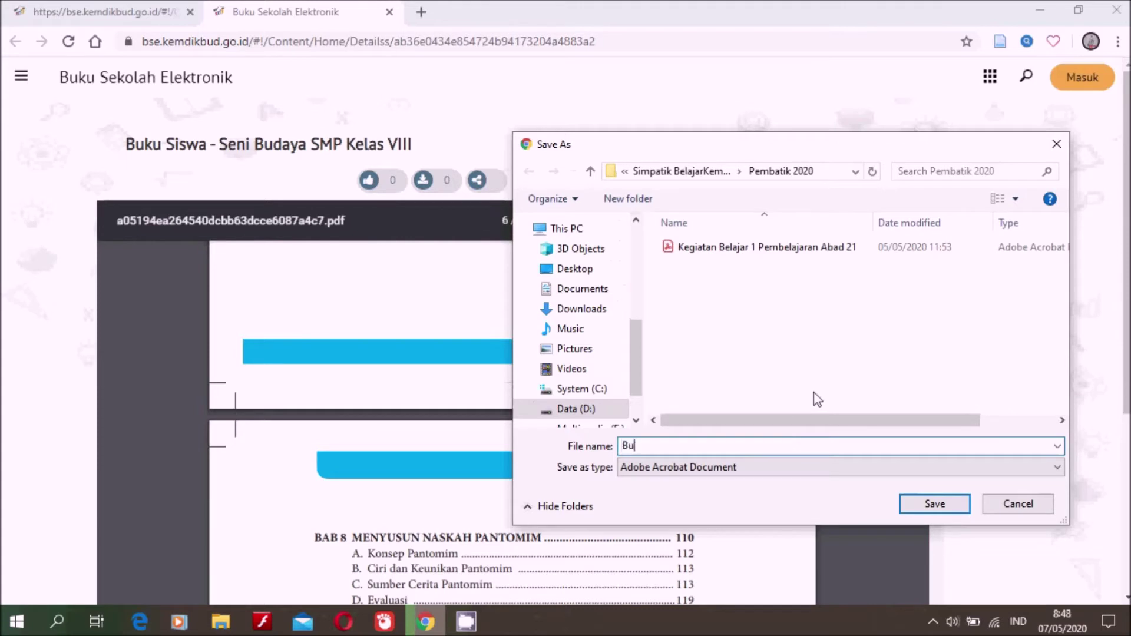
key("BackSpace")
key("BackSpace")
key("BackSpace")
type("BSE_Seni Budaya Kelas VIII")
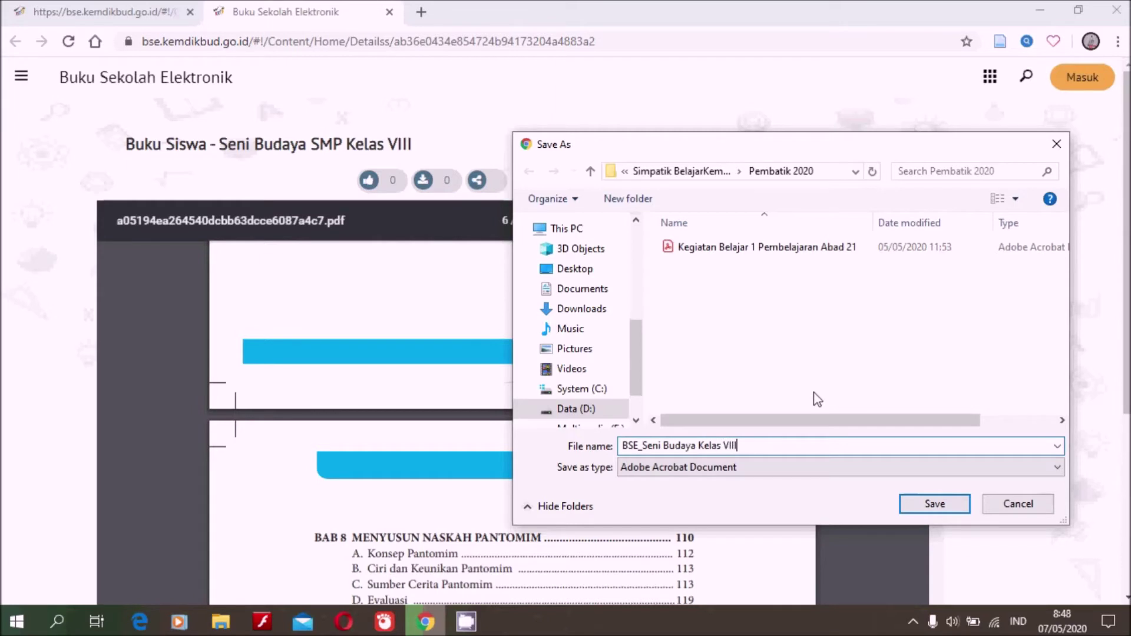
left_click(926, 503)
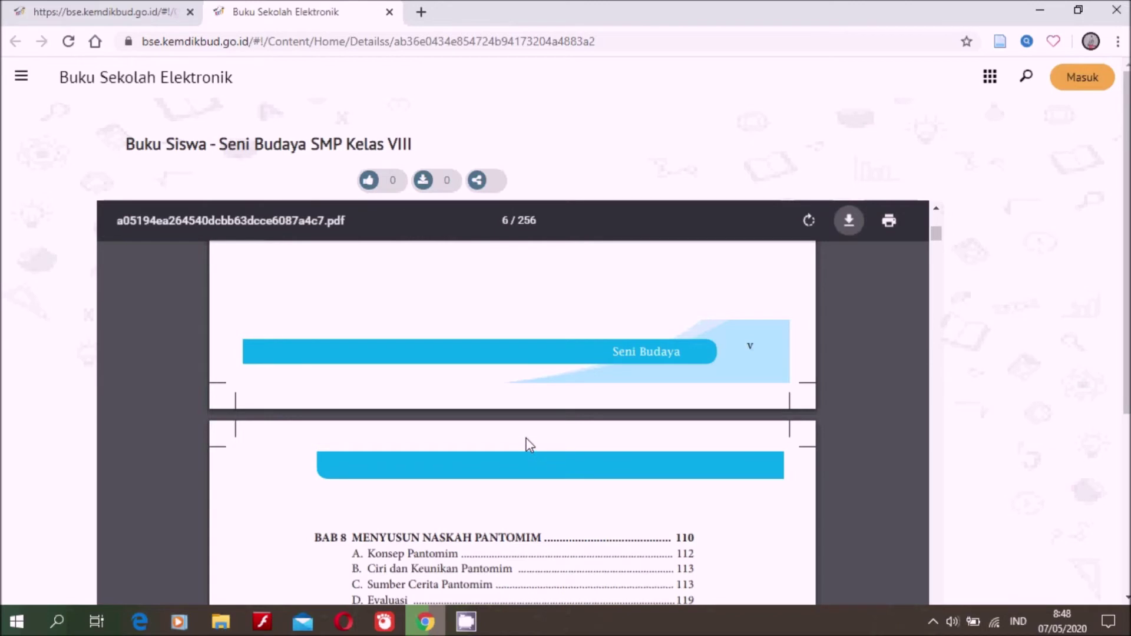
scroll(529, 445, "down", 2)
scroll(529, 445, "down", 5)
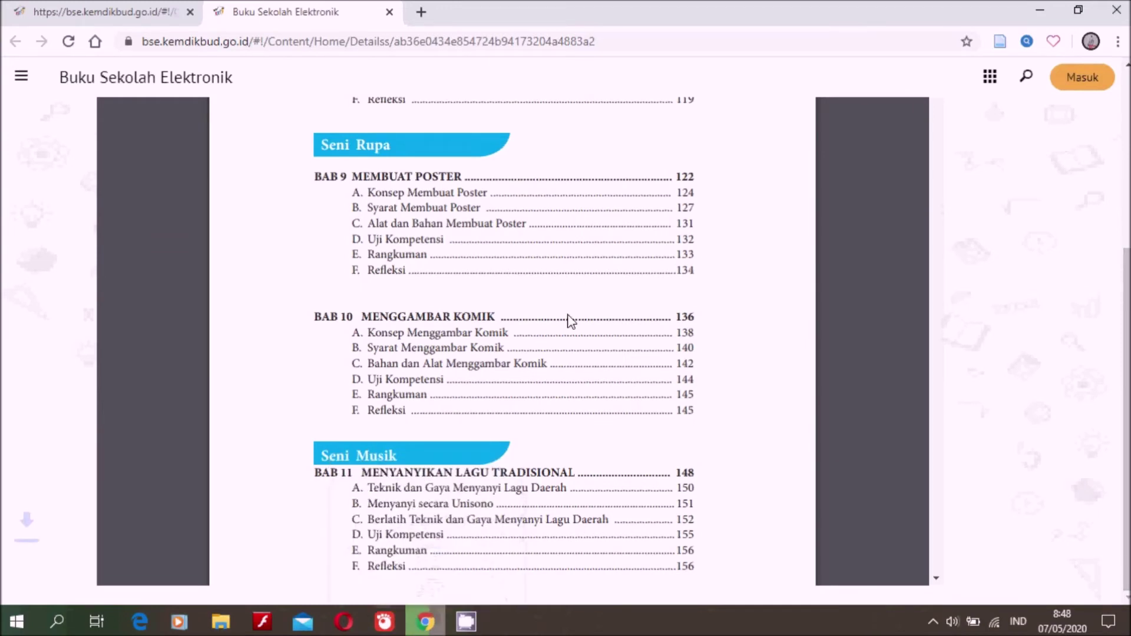
scroll(715, 285, "up", 5)
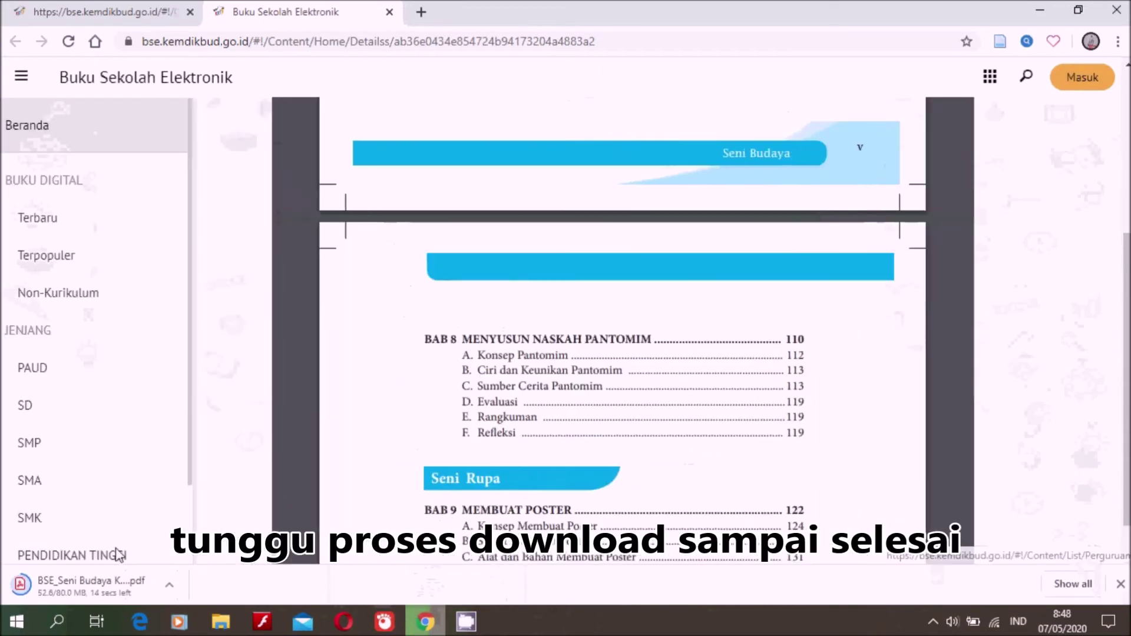
scroll(434, 450, "down", 1)
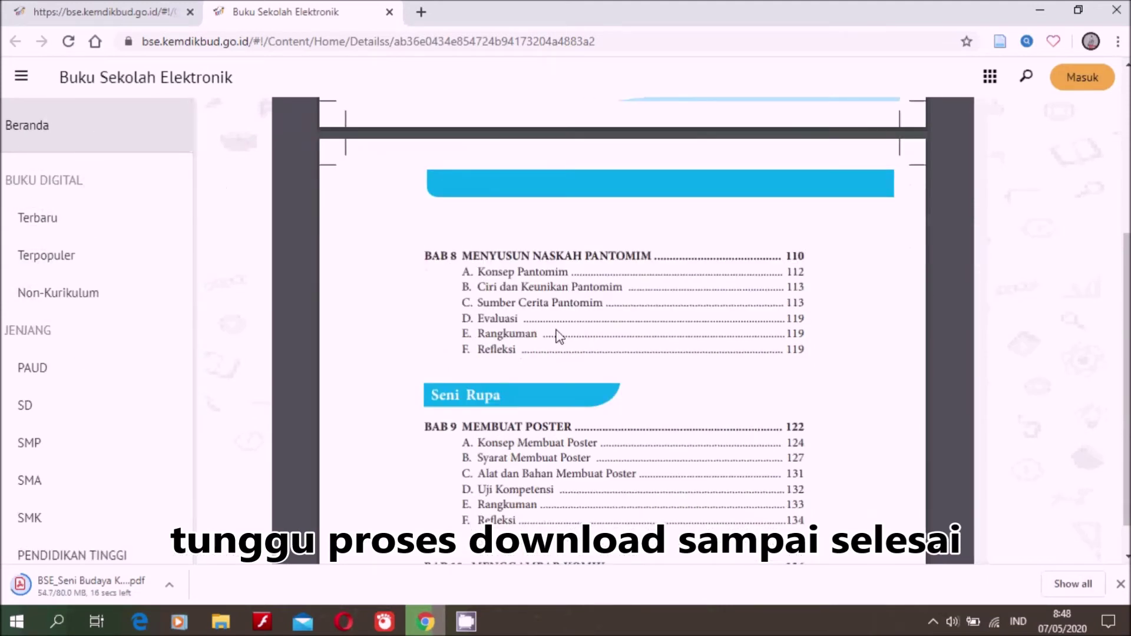
scroll(560, 337, "up", 5)
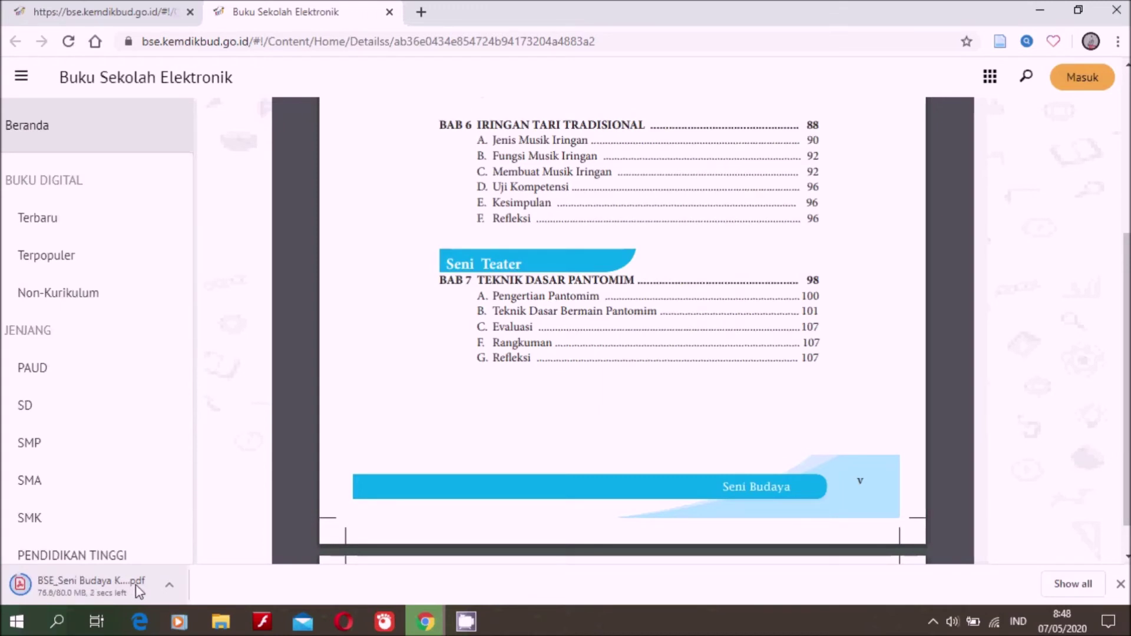
Show the downloaded "BSE_Seni Budaya Kelas VIII" file in its Pembatik 2020 folder and open it with Adobe Acrobat Reader DC.
left_click(169, 588)
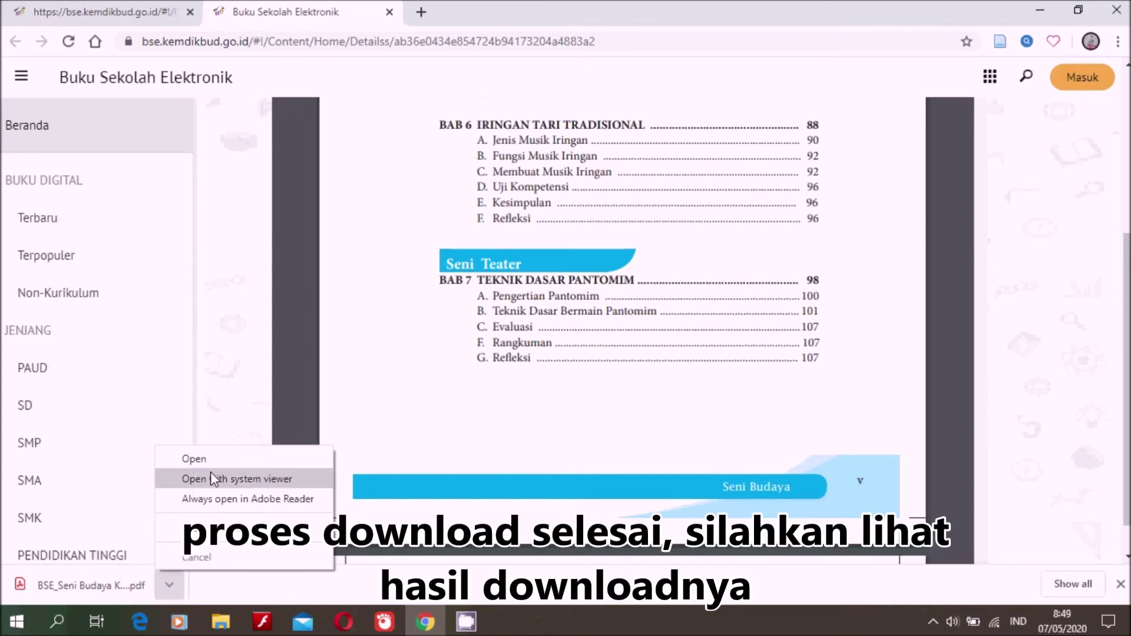
left_click(222, 537)
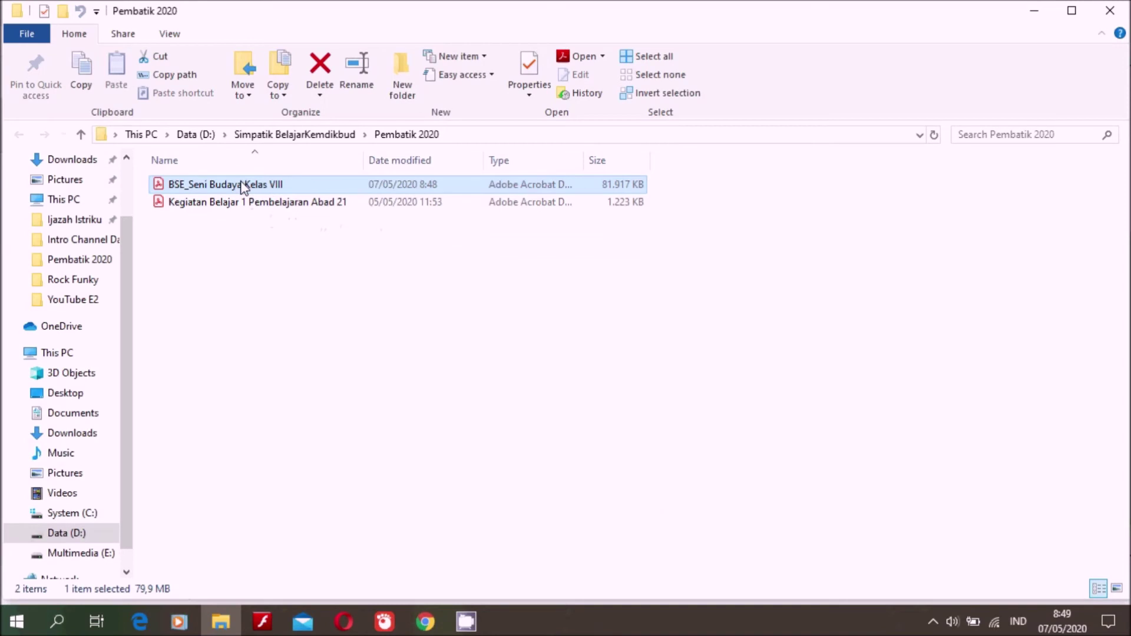
right_click(243, 185)
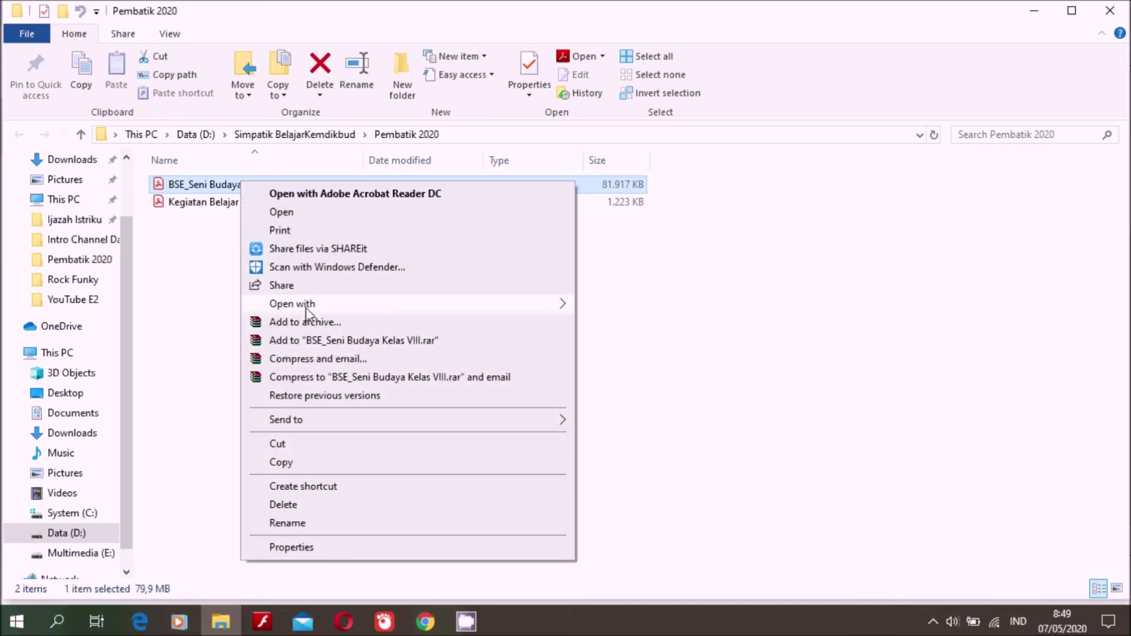
mouse_move(307, 311)
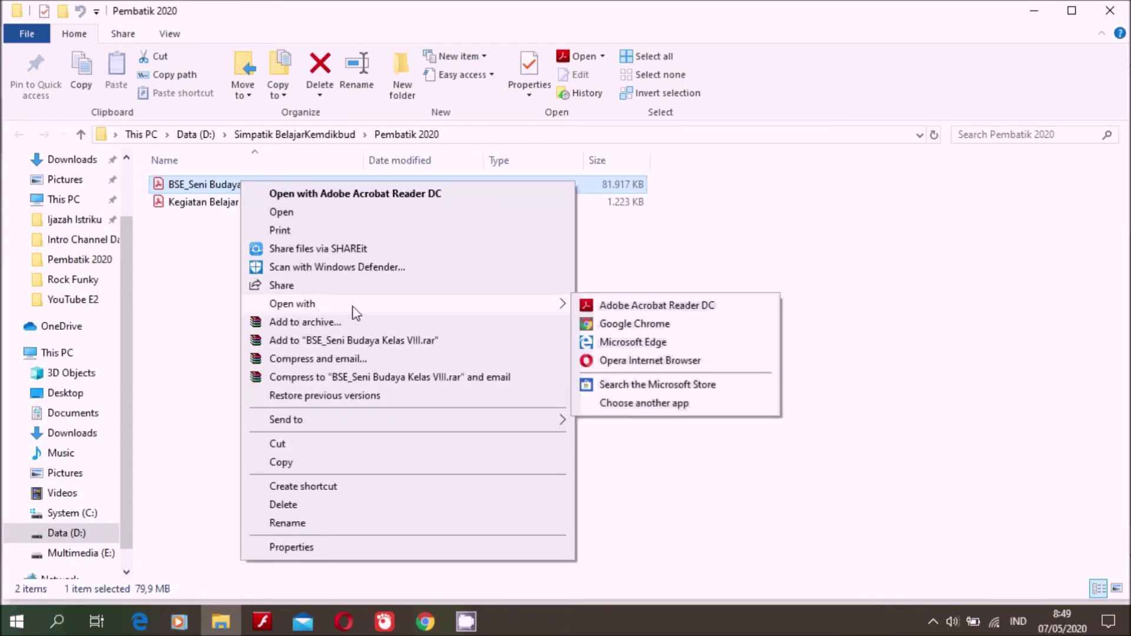
left_click(625, 306)
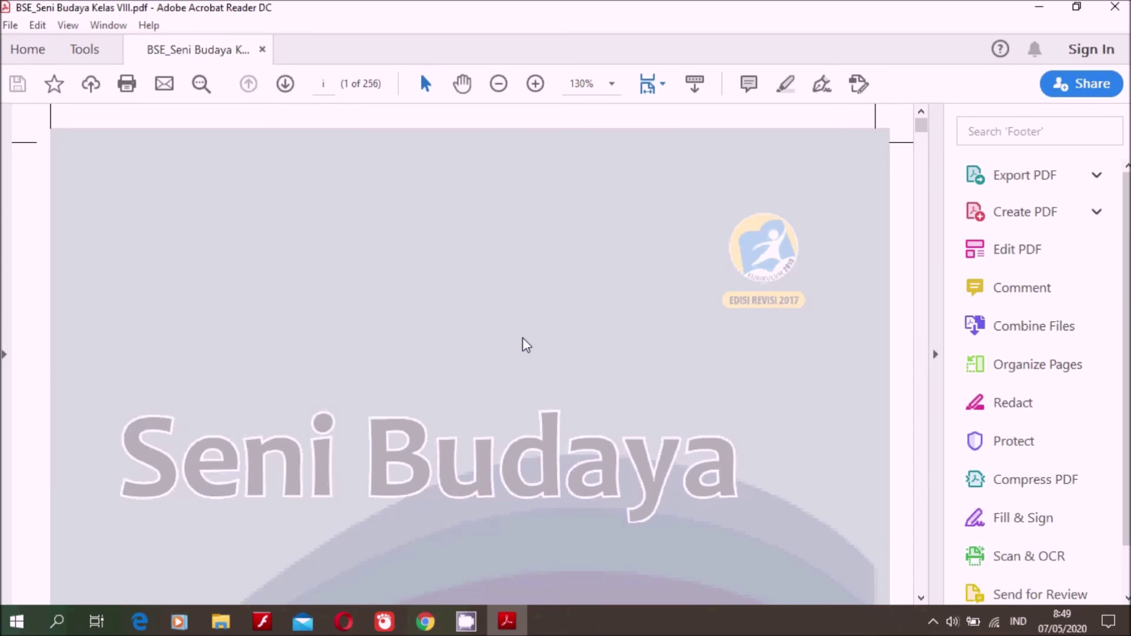
Look through the downloaded PDF's cover, publication data, foreword and table of contents up to the chapter 10 and 11 entries.
scroll(558, 339, "down", 6)
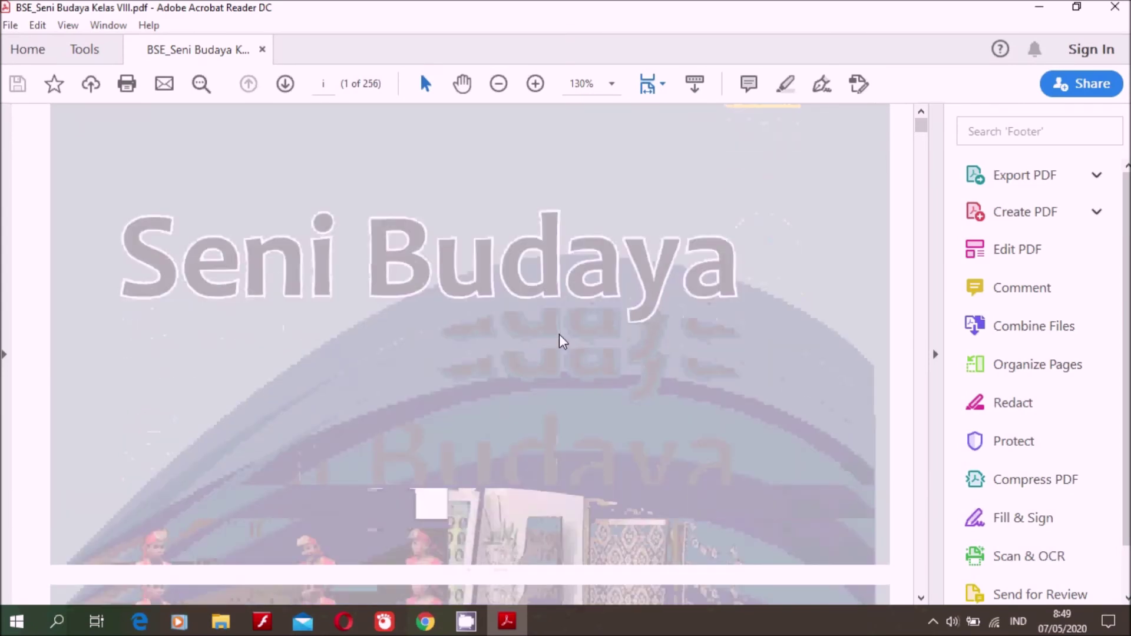
scroll(562, 341, "down", 5)
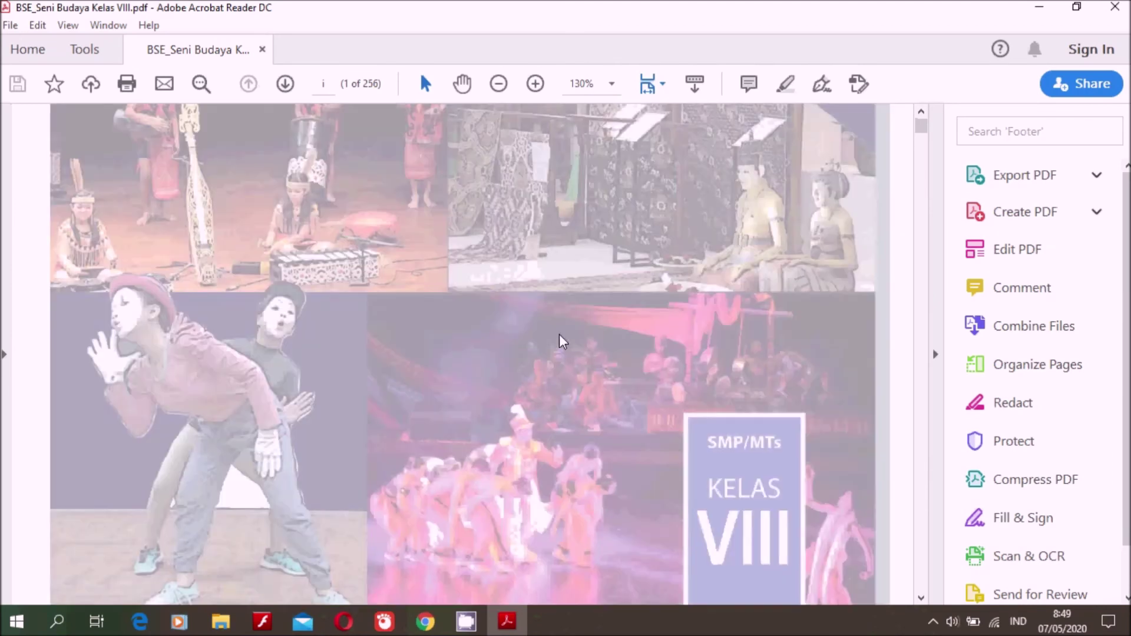
scroll(562, 341, "down", 3)
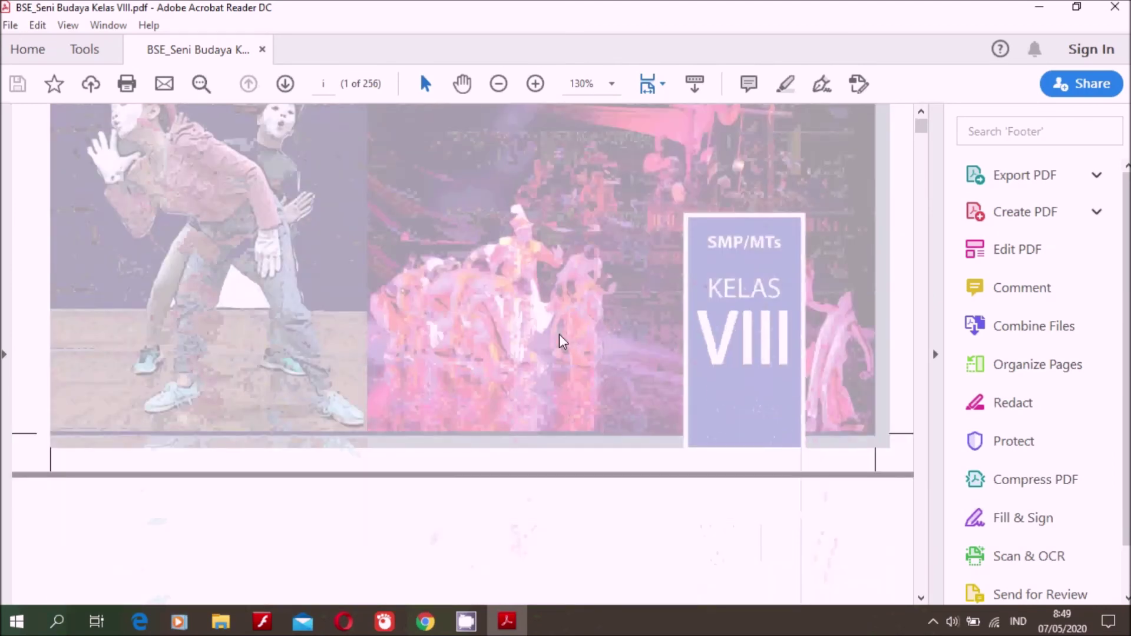
scroll(562, 340, "down", 8)
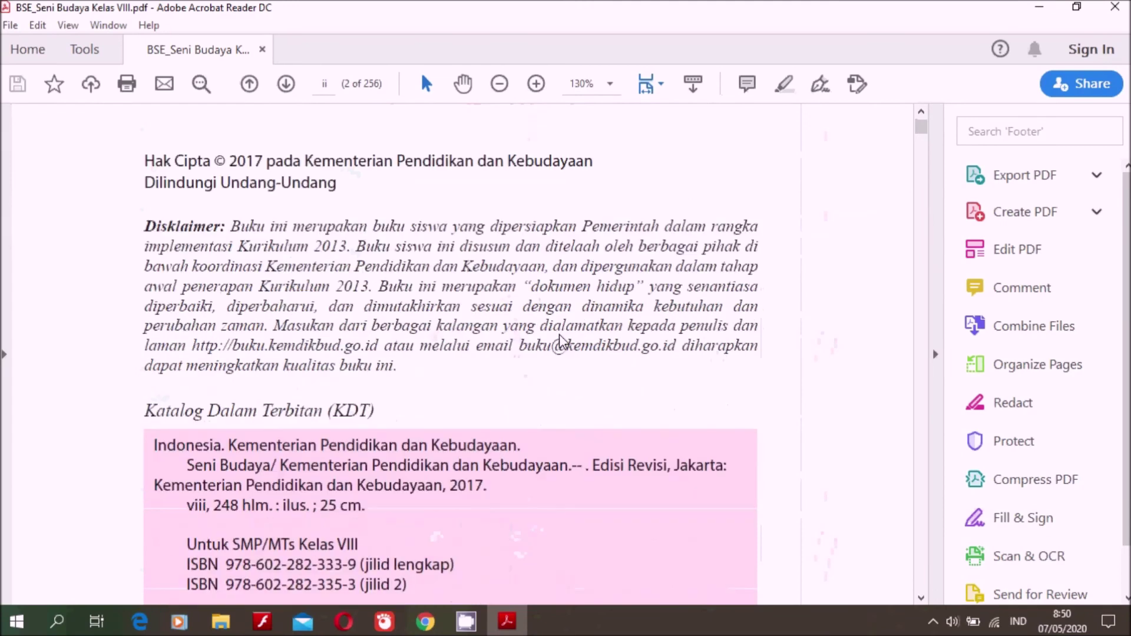
scroll(561, 340, "down", 8)
scroll(561, 341, "down", 10)
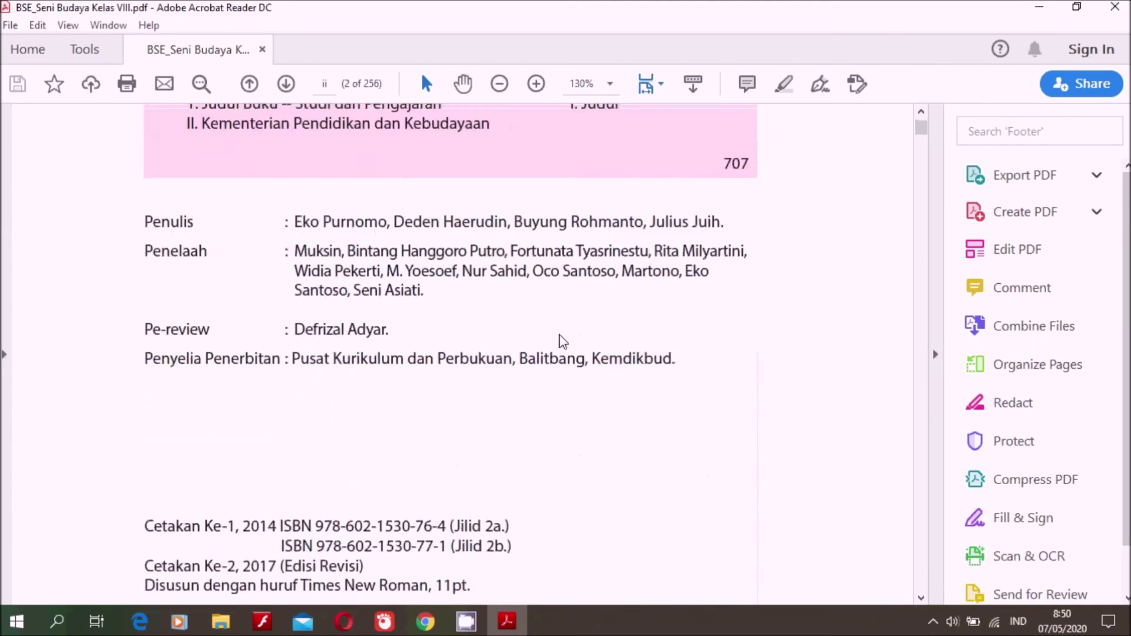
scroll(562, 340, "down", 12)
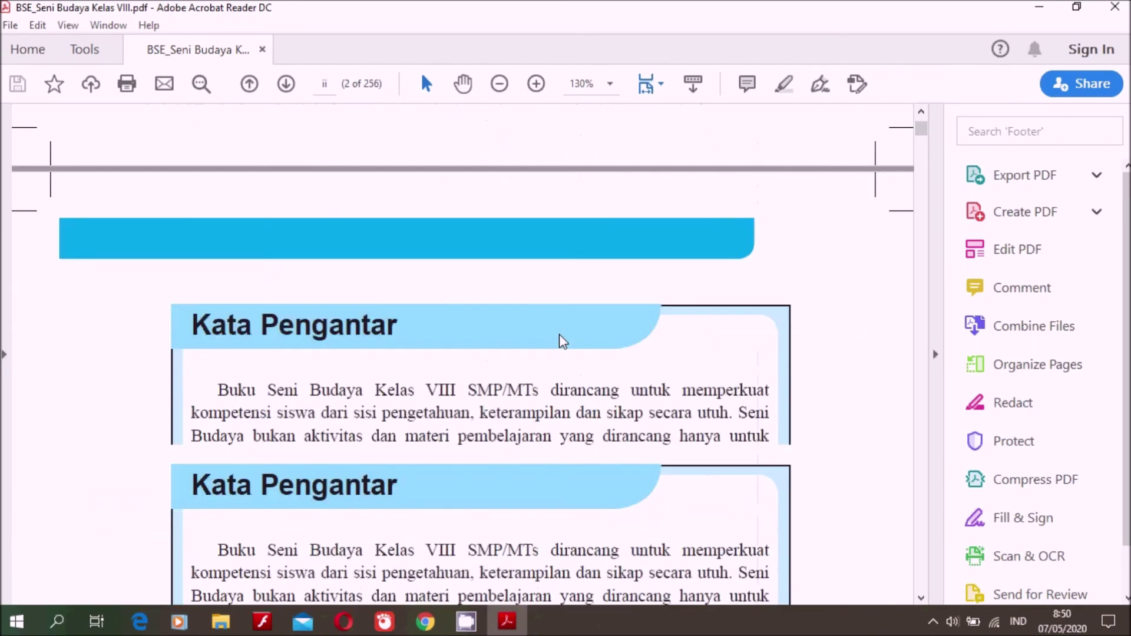
scroll(562, 341, "down", 12)
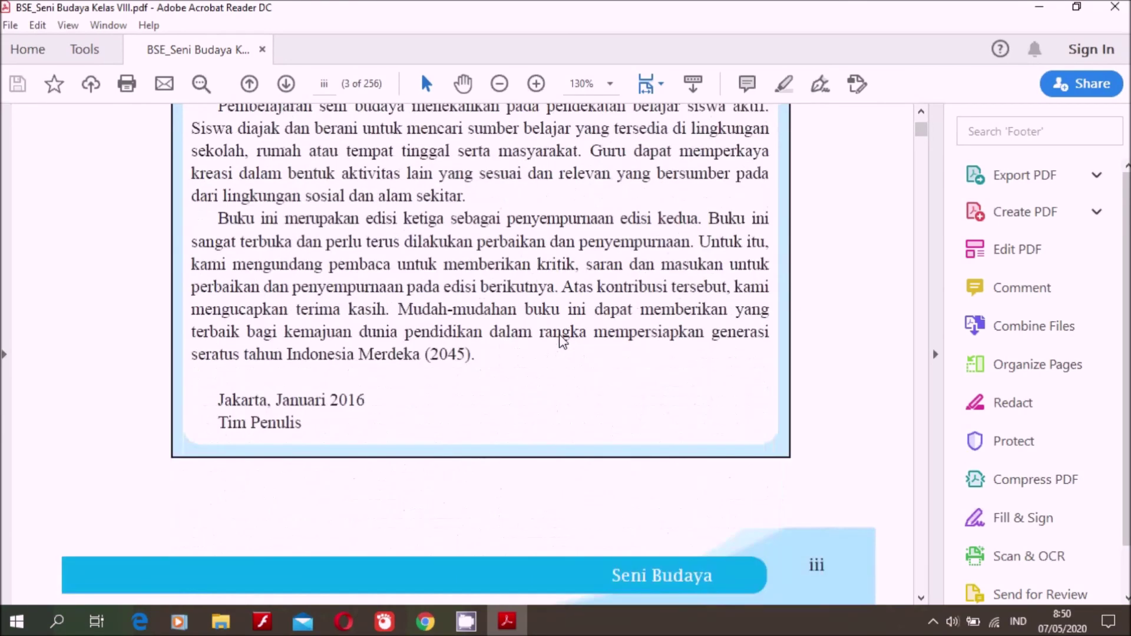
scroll(563, 342, "down", 12)
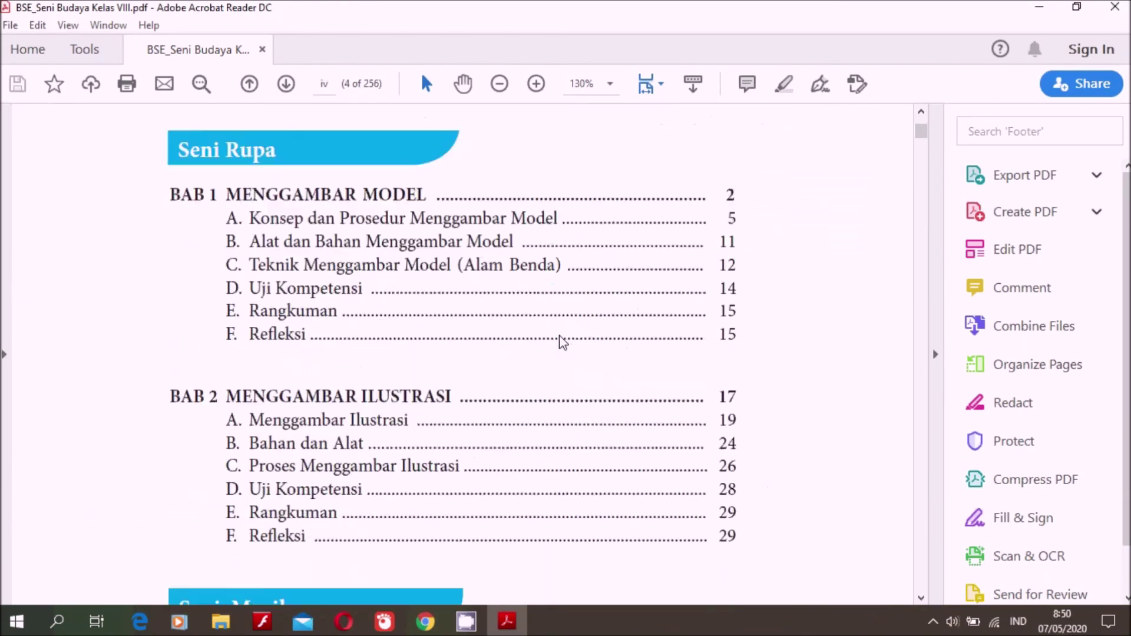
scroll(562, 341, "down", 6)
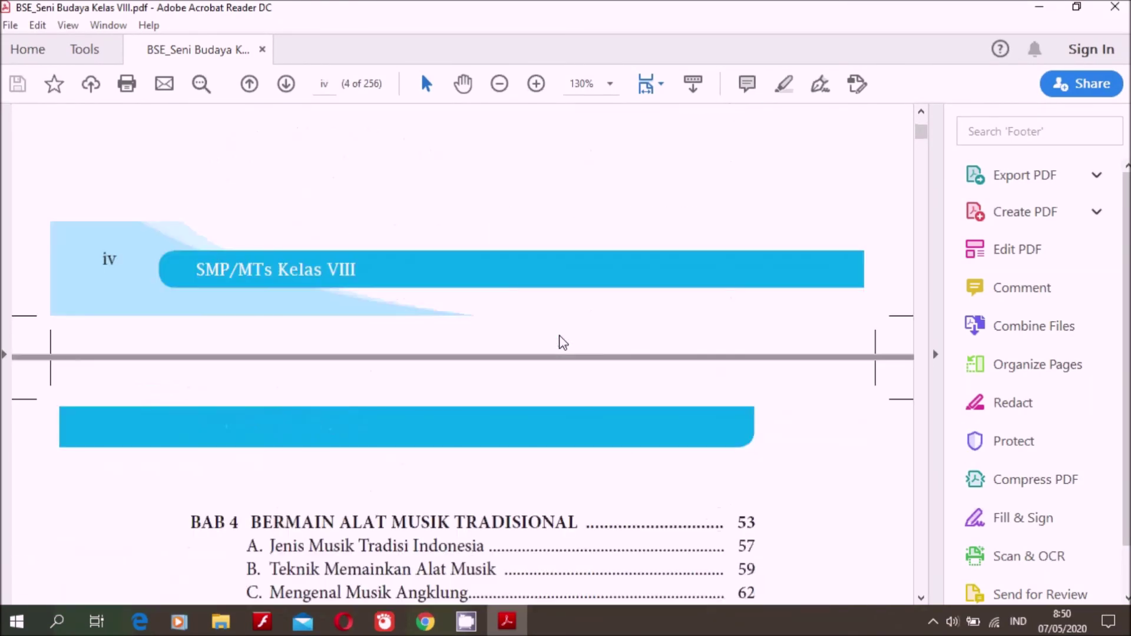
scroll(562, 341, "down", 12)
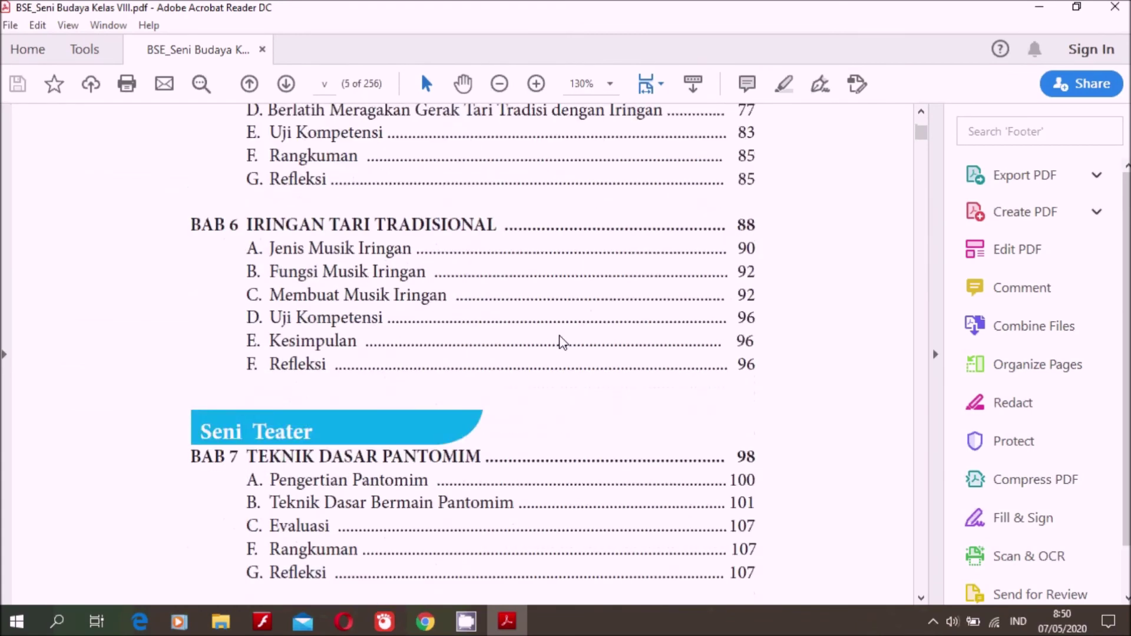
scroll(562, 341, "down", 3)
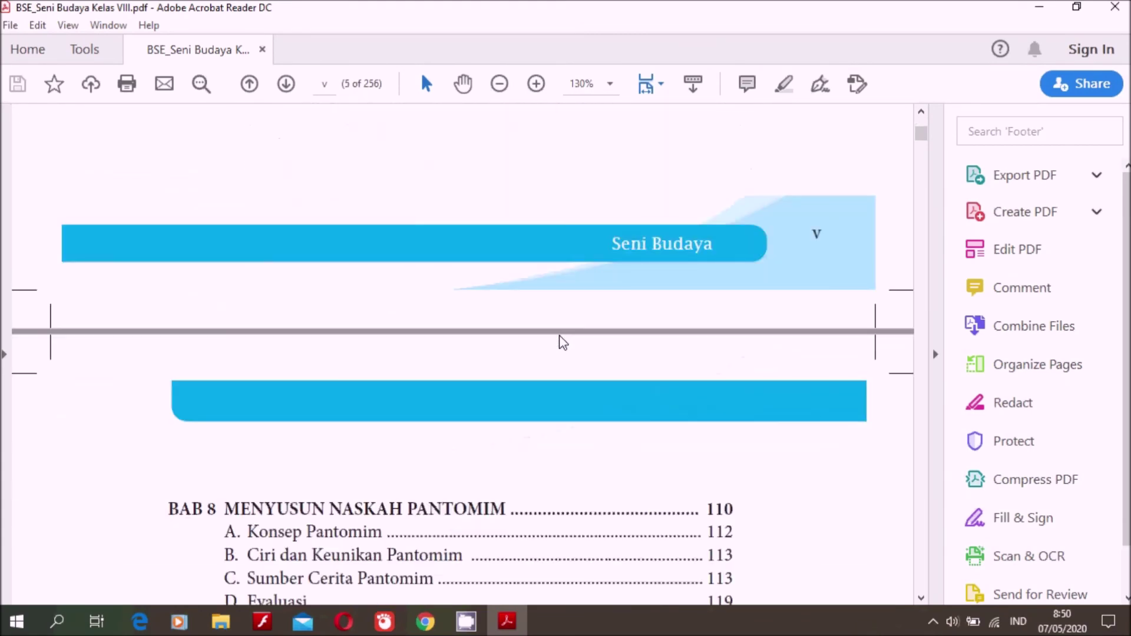
scroll(562, 342, "down", 6)
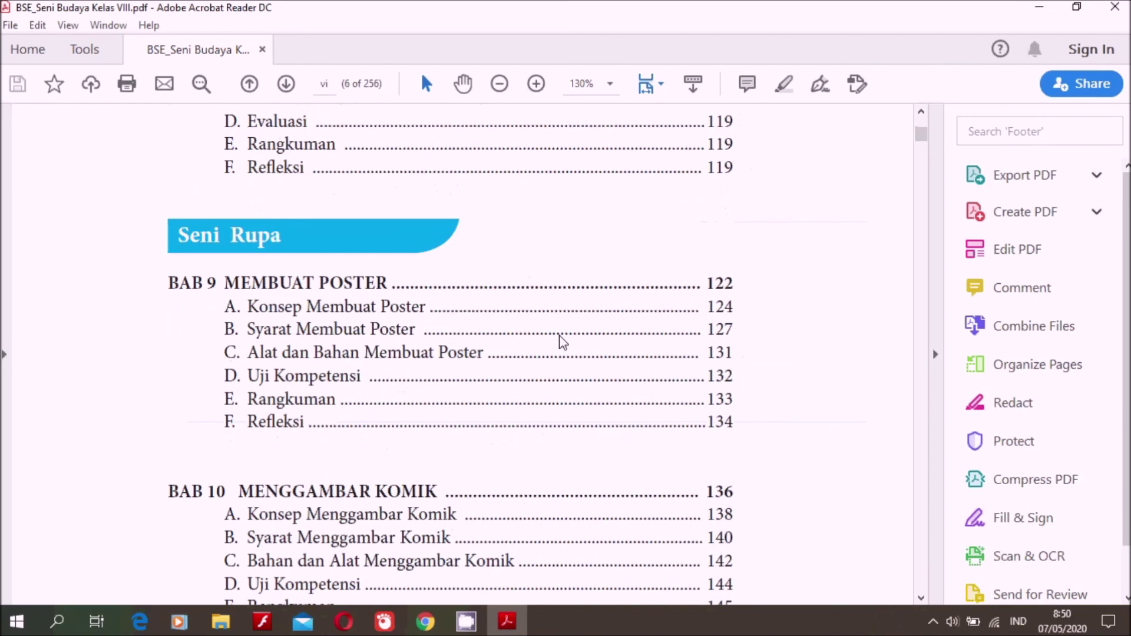
scroll(563, 342, "down", 2)
scroll(562, 342, "down", 2)
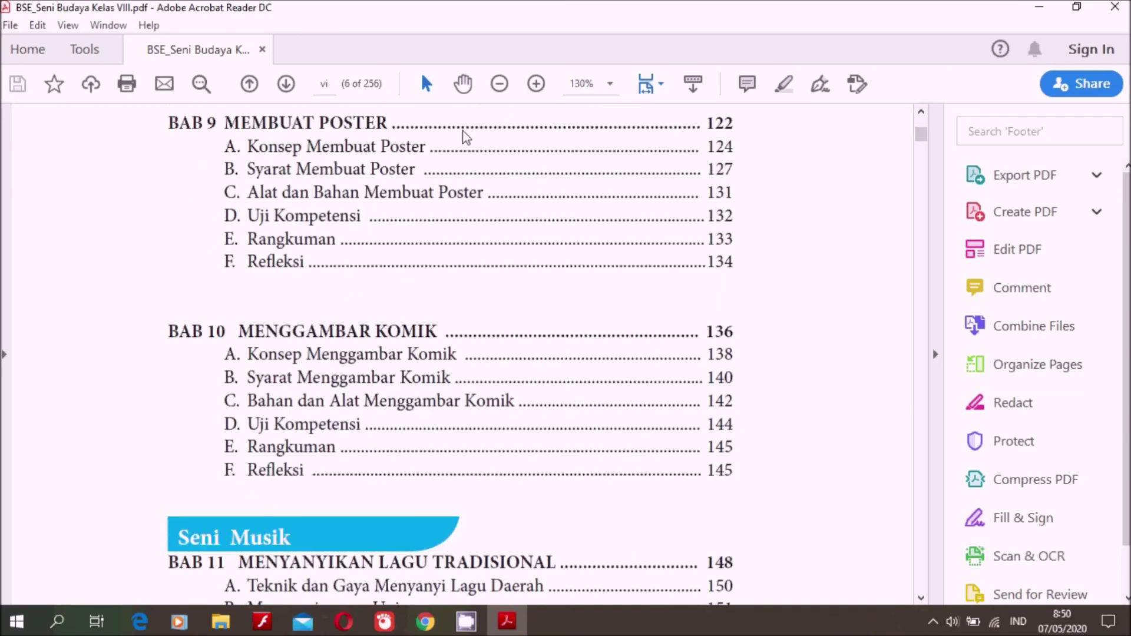
Jump to page 136 of the PDF, where chapter 10, Menggambar Komik, starts.
left_click(331, 87)
type("136")
key("Return")
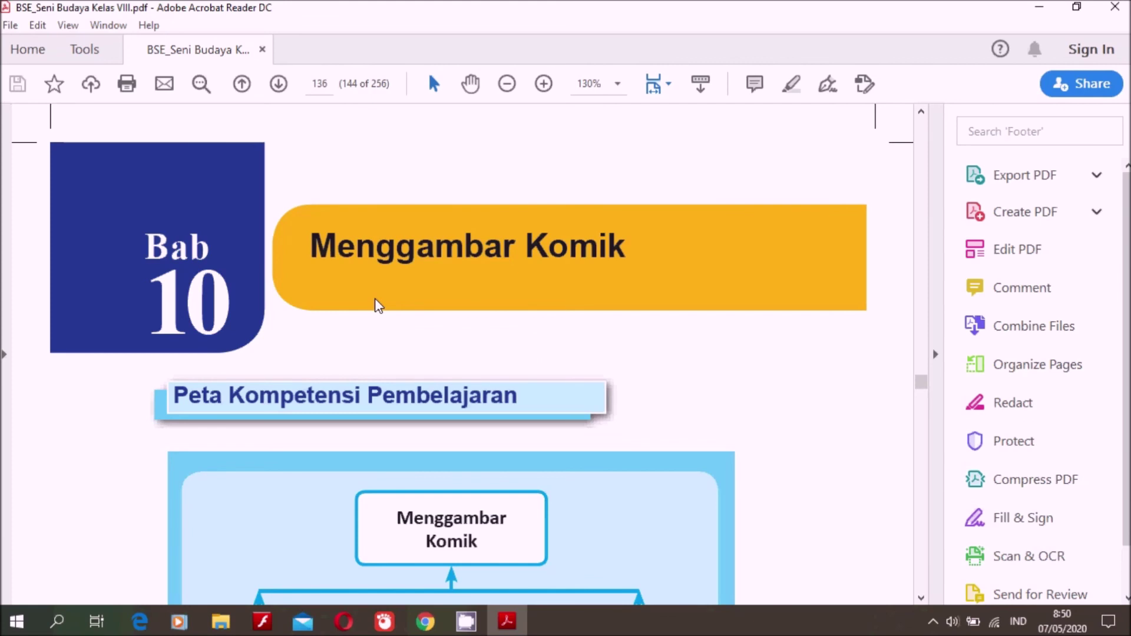
Read through chapter 10 from its competency map to the comic examples at the end of page 139.
scroll(377, 305, "down", 5)
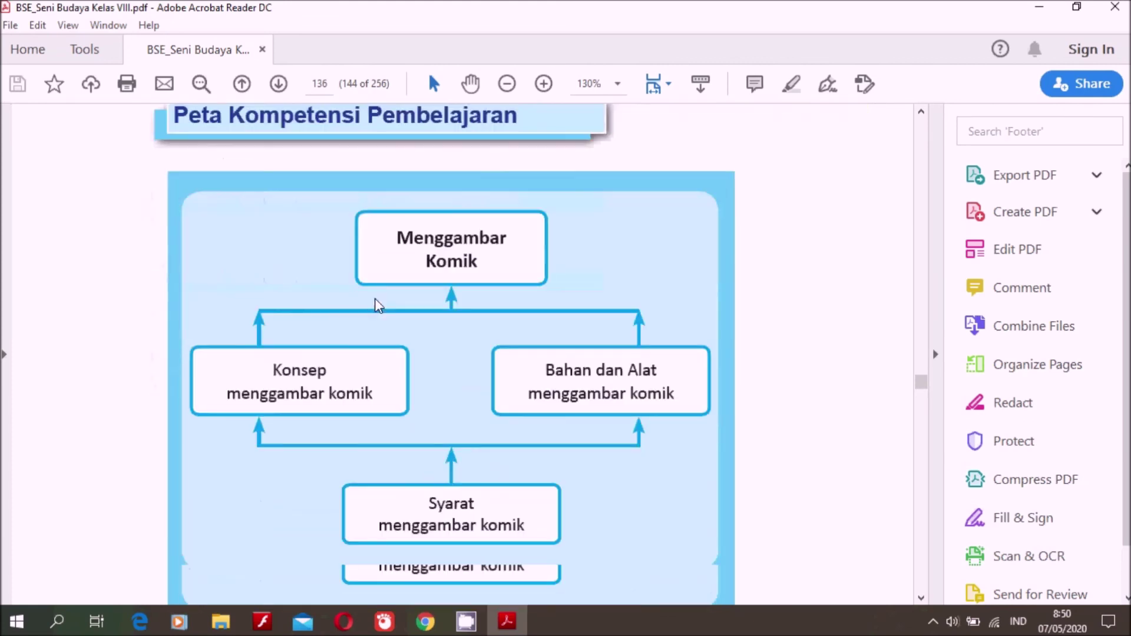
scroll(377, 305, "down", 7)
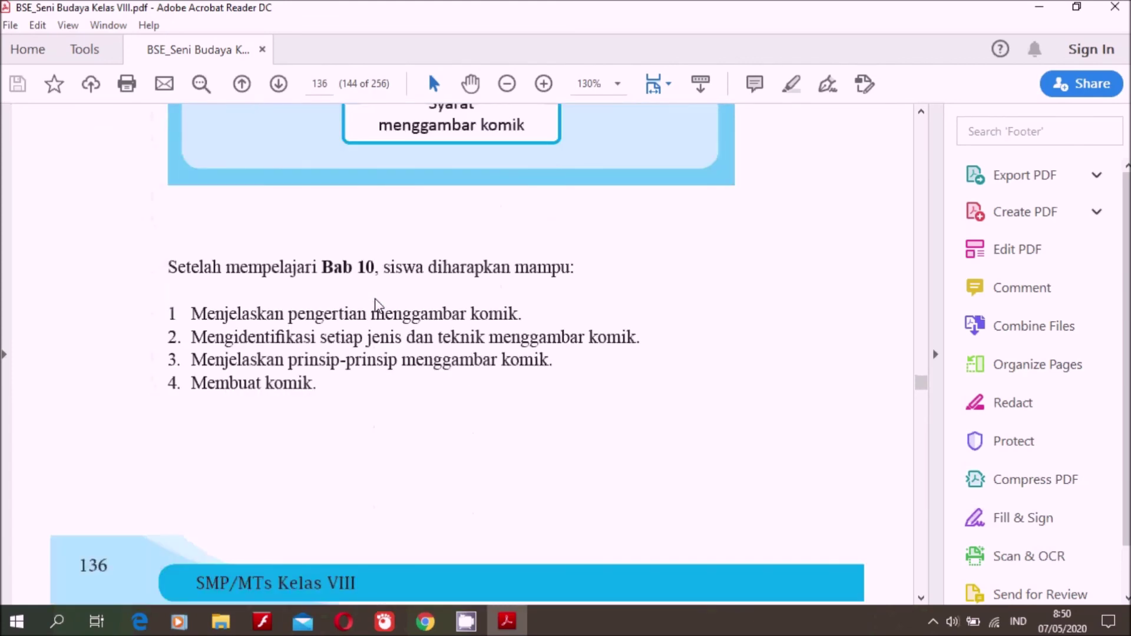
scroll(375, 299, "down", 8)
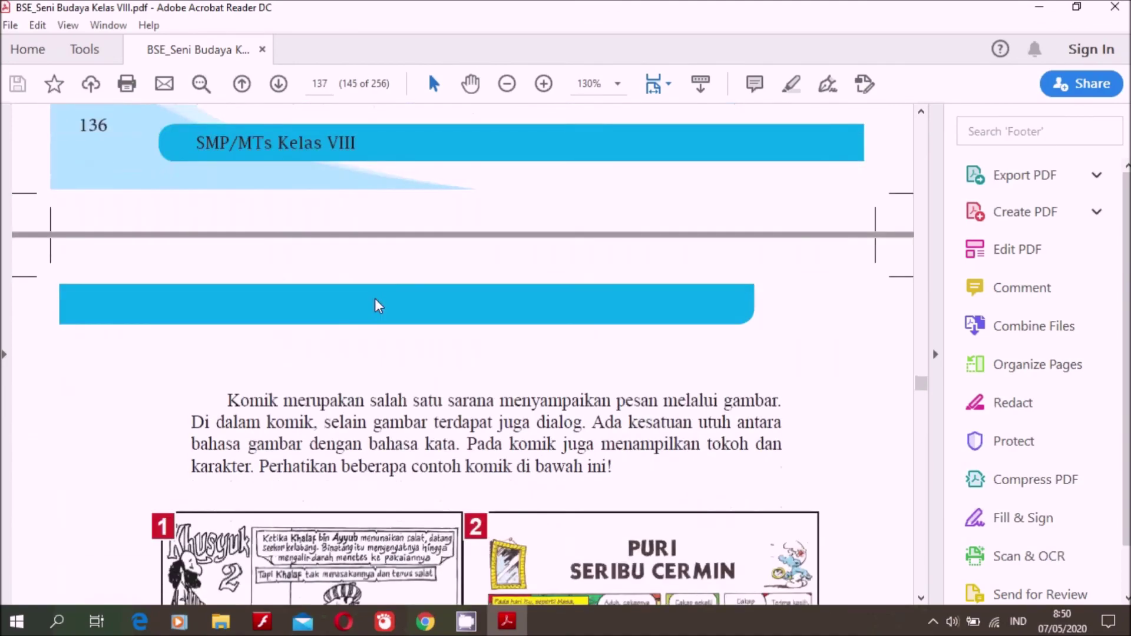
scroll(379, 305, "down", 8)
scroll(375, 305, "down", 8)
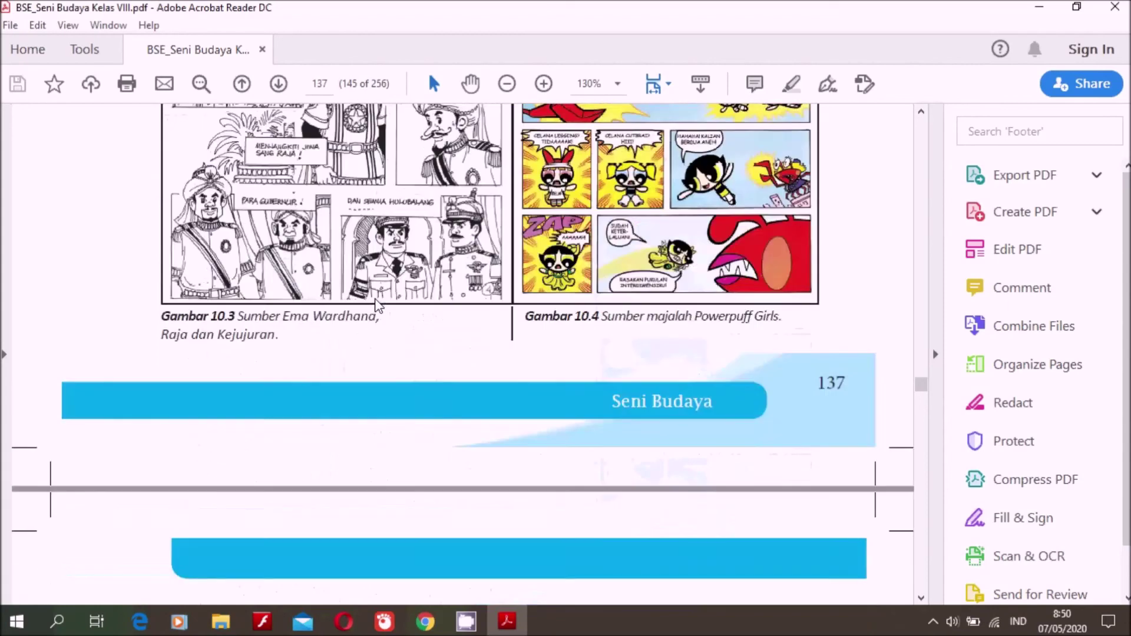
scroll(377, 305, "down", 8)
scroll(379, 305, "down", 9)
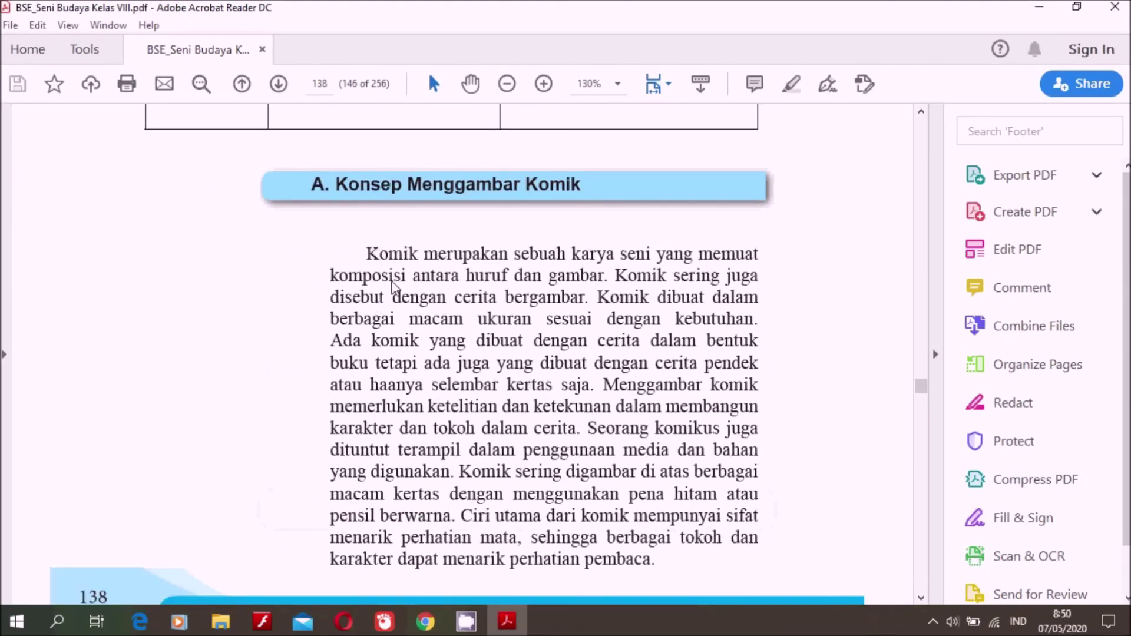
scroll(505, 286, "down", 8)
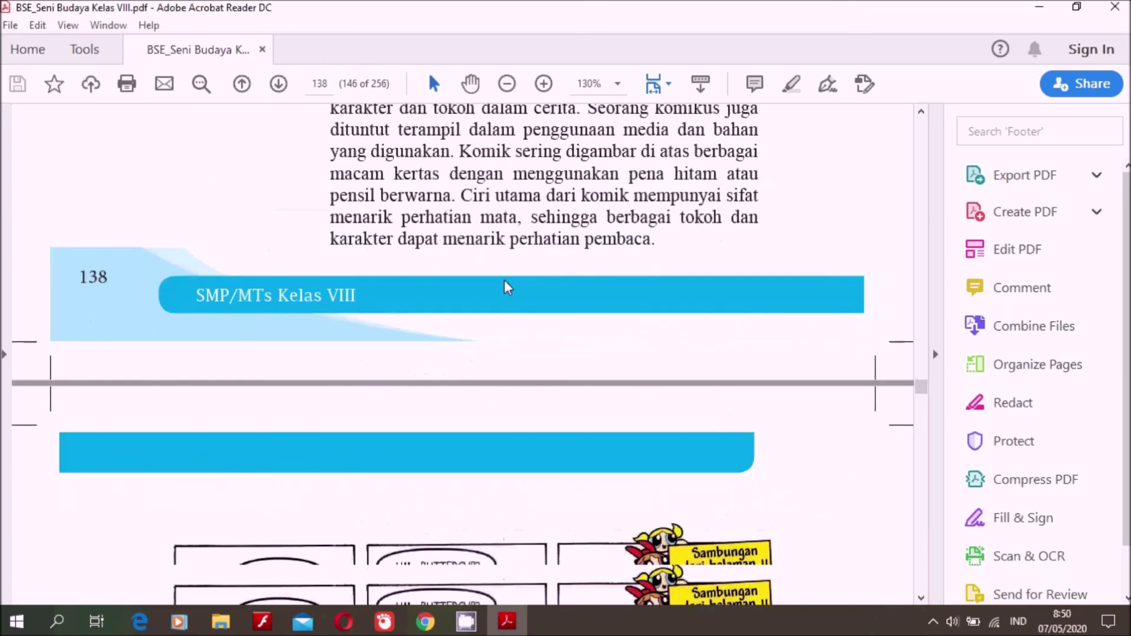
scroll(507, 288, "down", 10)
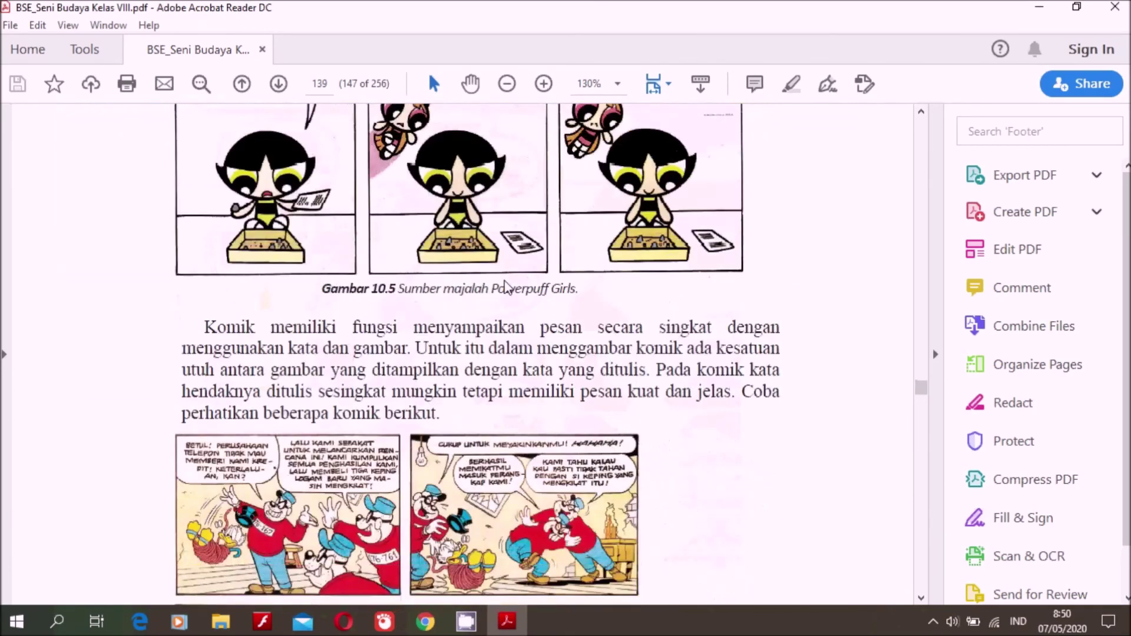
scroll(505, 286, "down", 9)
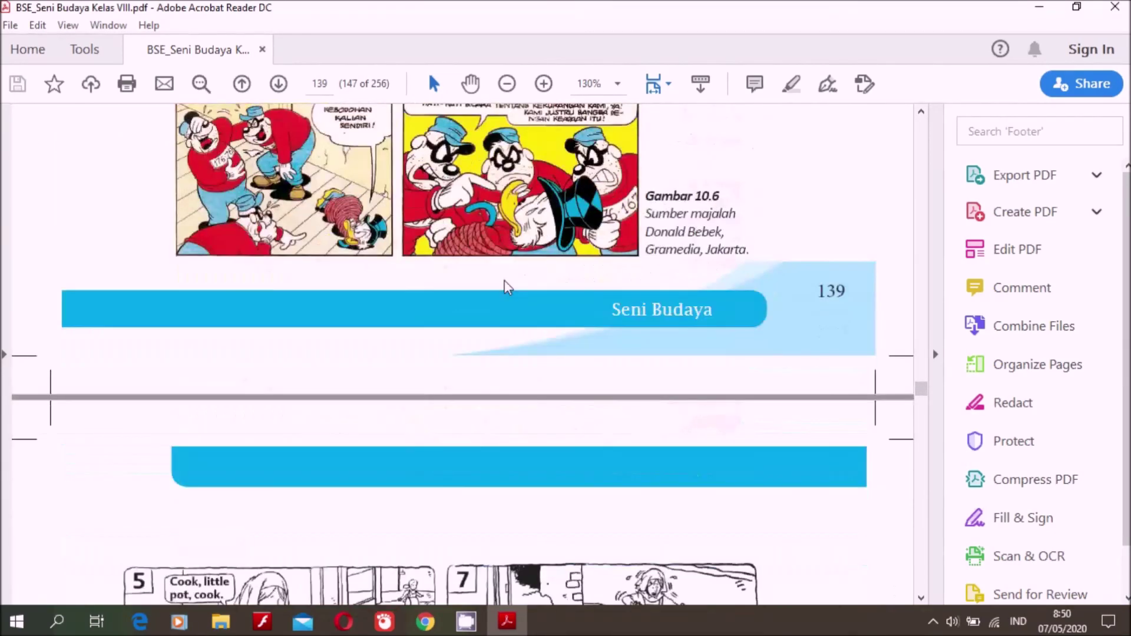